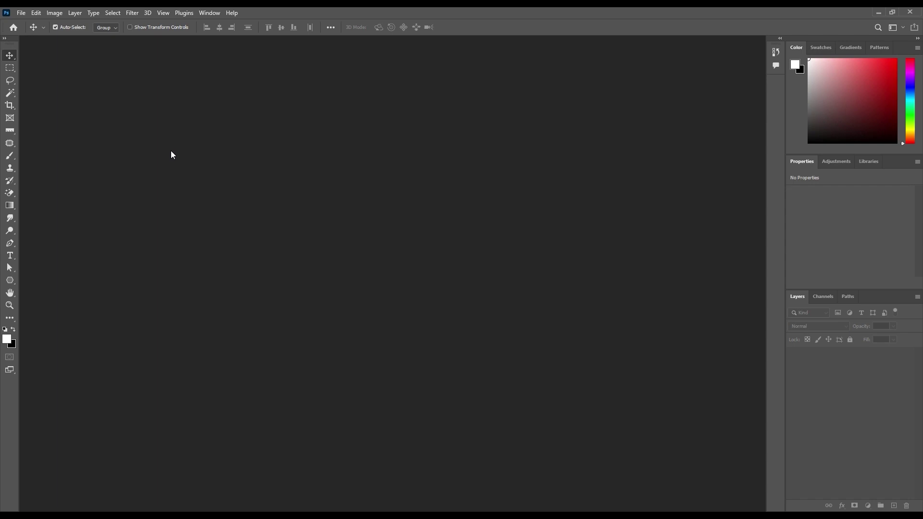
pyautogui.hotkey('ctrl', 'n')
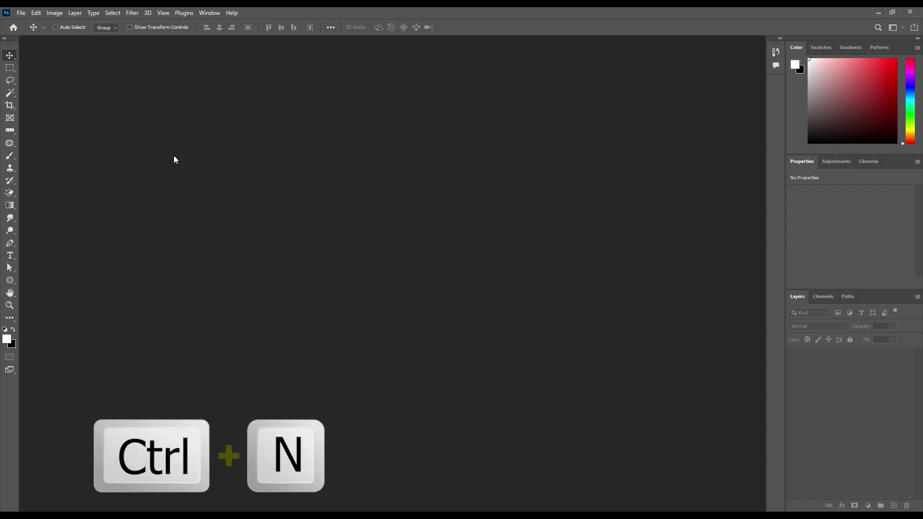
pyautogui.moveTo(285, 73); pyautogui.dragTo(316, 83)
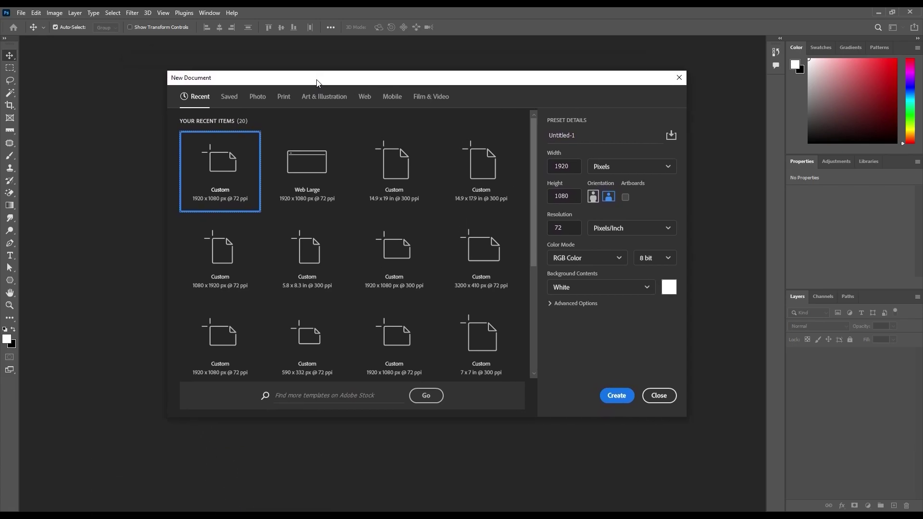
pyautogui.click(659, 395)
# Step: Start a new document and look through the Recent, Saved, Photo, Print, Art & Illustration and Mobile presets
pyautogui.click(21, 13)
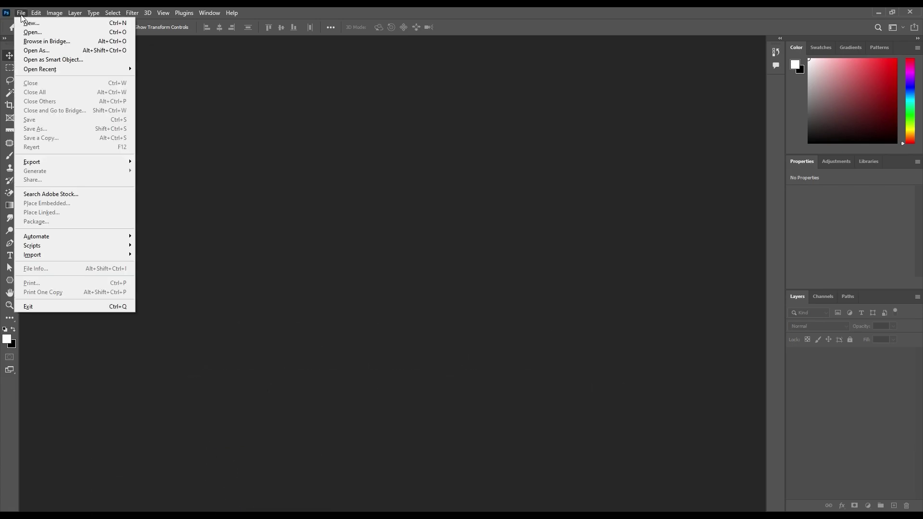
pyautogui.click(112, 25)
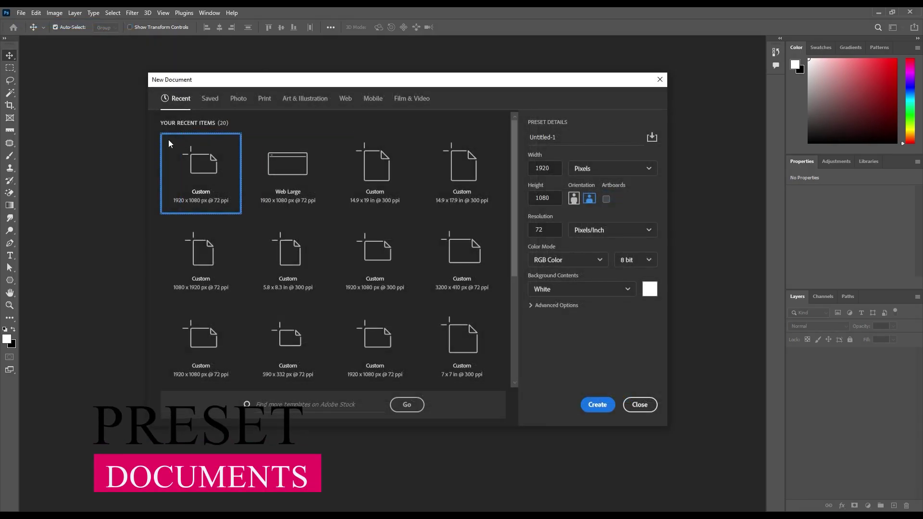
pyautogui.scroll(-4, 269, 211)
pyautogui.scroll(4, 269, 252)
pyautogui.click(212, 101)
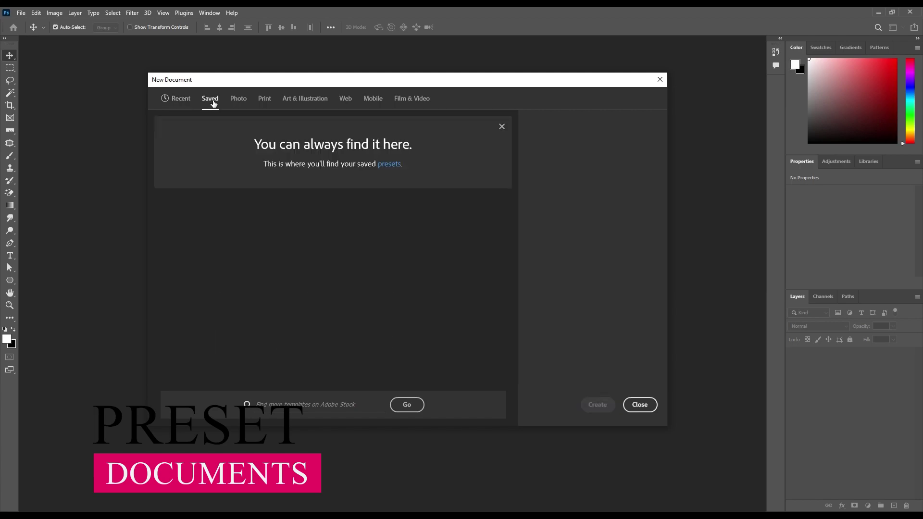
pyautogui.click(239, 99)
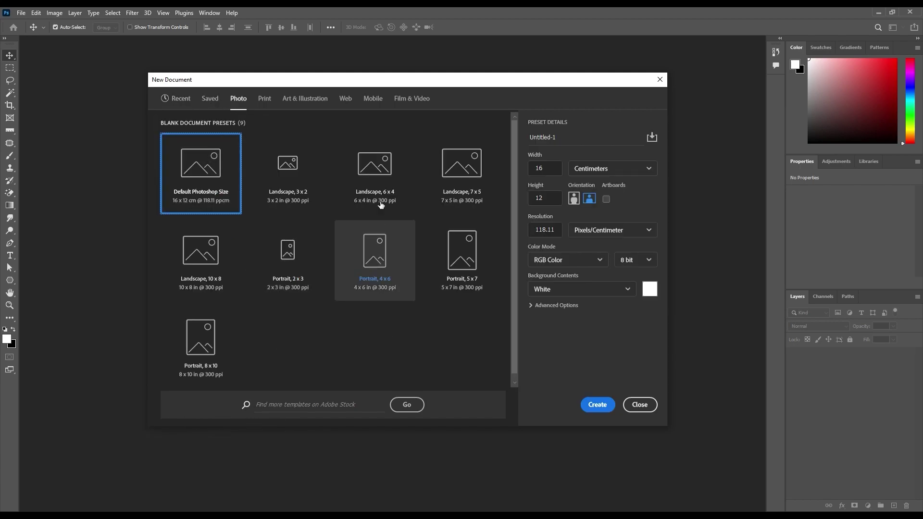
pyautogui.click(266, 101)
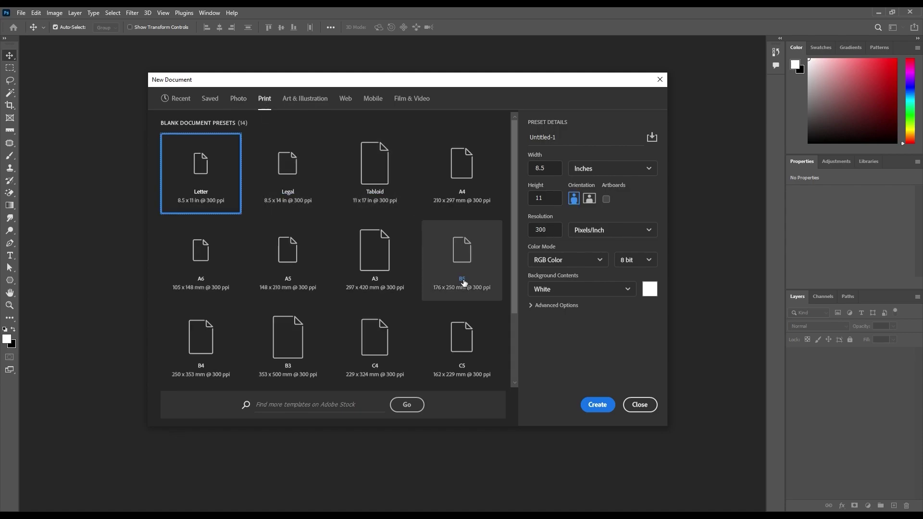
pyautogui.click(316, 99)
pyautogui.click(373, 99)
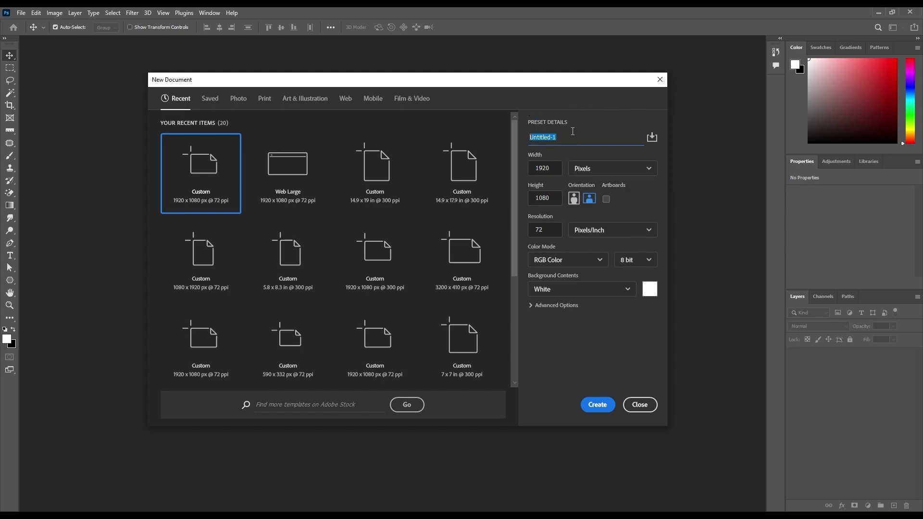
# Step: Name the new document "introduction" and review its width, height and measurement unit choices
pyautogui.write('introduction')
pyautogui.moveTo(554, 166); pyautogui.dragTo(532, 163)
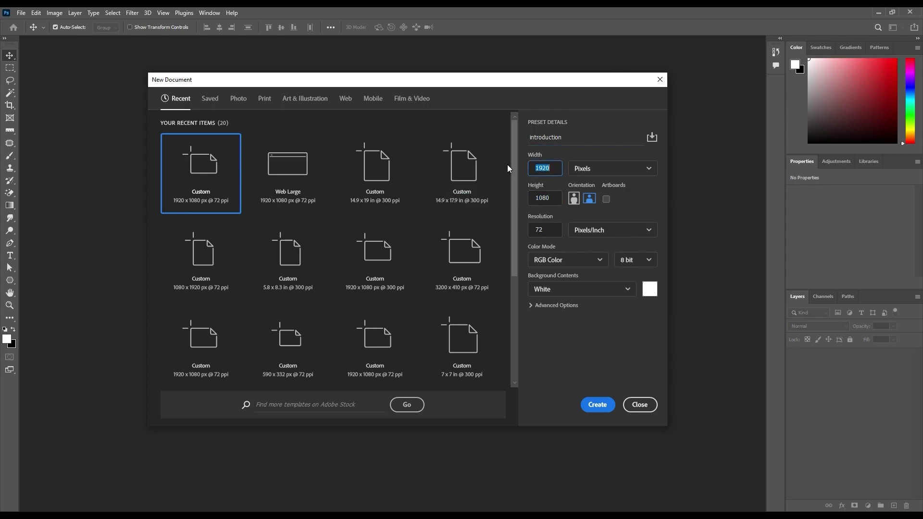
pyautogui.moveTo(549, 198); pyautogui.dragTo(517, 194)
pyautogui.click(552, 168)
pyautogui.click(638, 170)
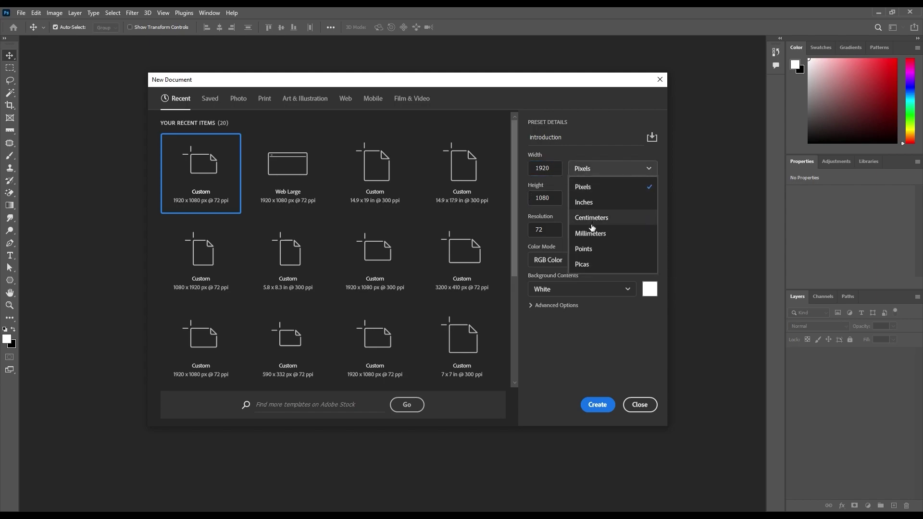
pyautogui.click(630, 167)
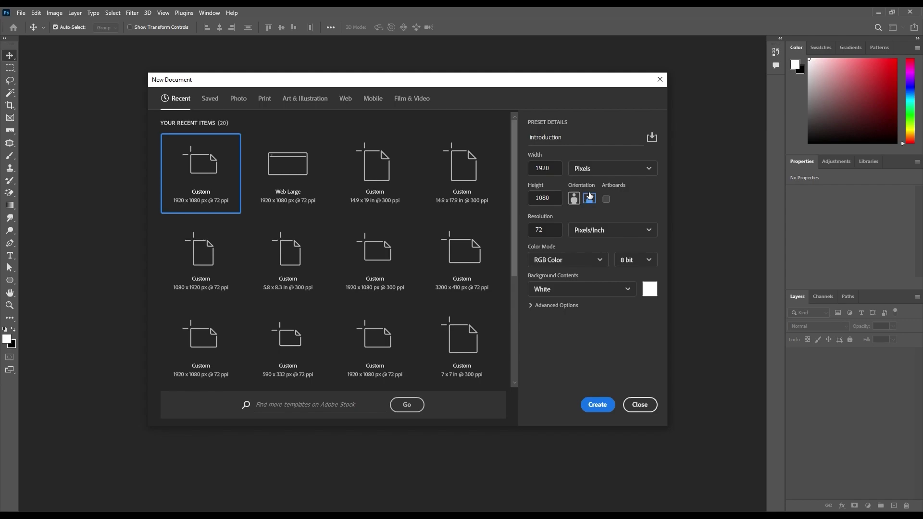
# Step: Switch the orientation to portrait and back to landscape, and examine the resolution value and unit choices
pyautogui.click(574, 198)
pyautogui.click(589, 198)
pyautogui.click(527, 230)
pyautogui.click(563, 216)
pyautogui.click(541, 229)
pyautogui.click(571, 216)
pyautogui.click(546, 231)
pyautogui.click(610, 231)
pyautogui.click(610, 230)
pyautogui.click(618, 227)
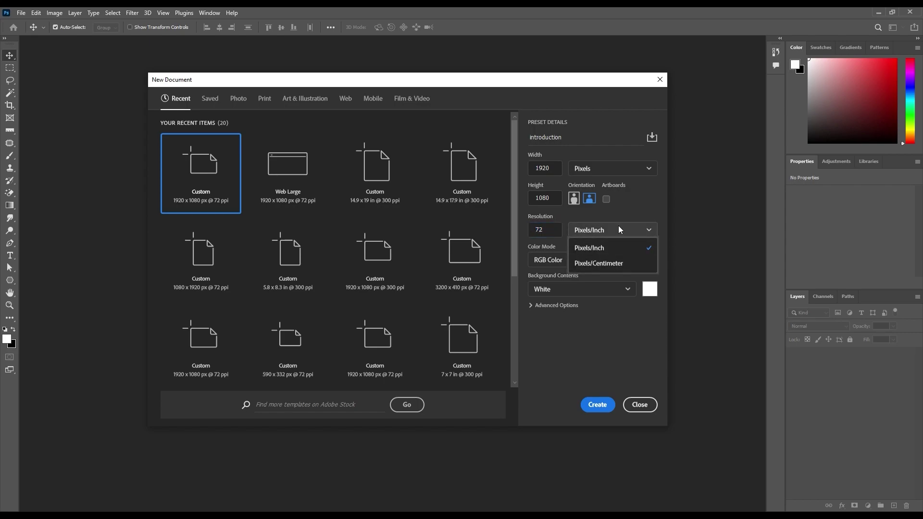
pyautogui.click(639, 228)
# Step: Examine the available color modes, bit depths and background contents for the new document
pyautogui.click(596, 260)
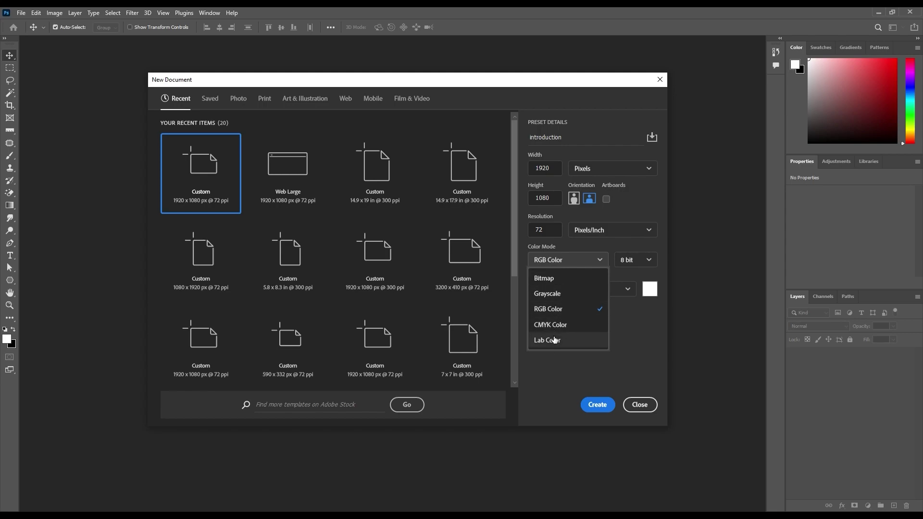
pyautogui.click(591, 260)
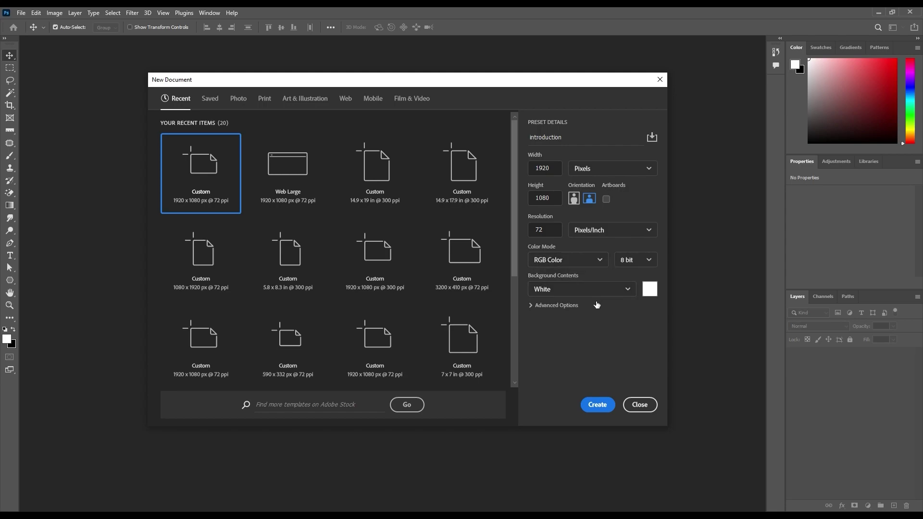
pyautogui.click(641, 260)
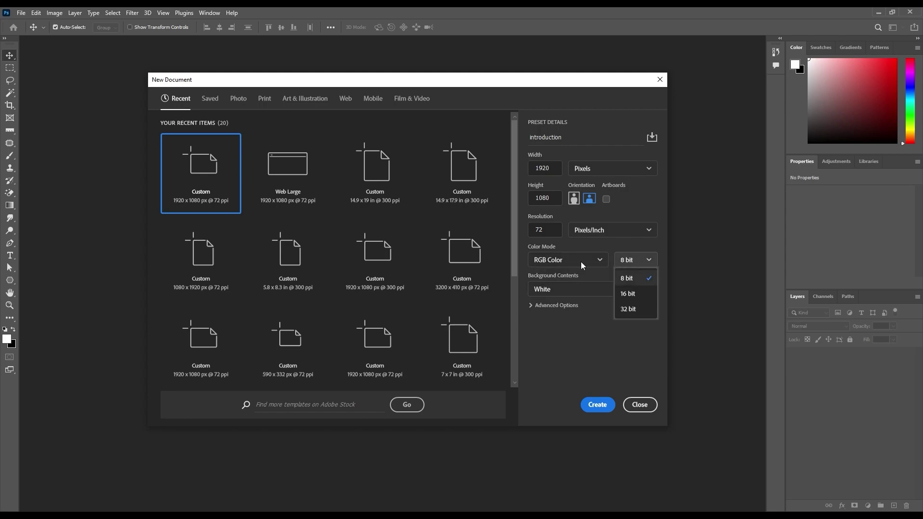
pyautogui.click(643, 260)
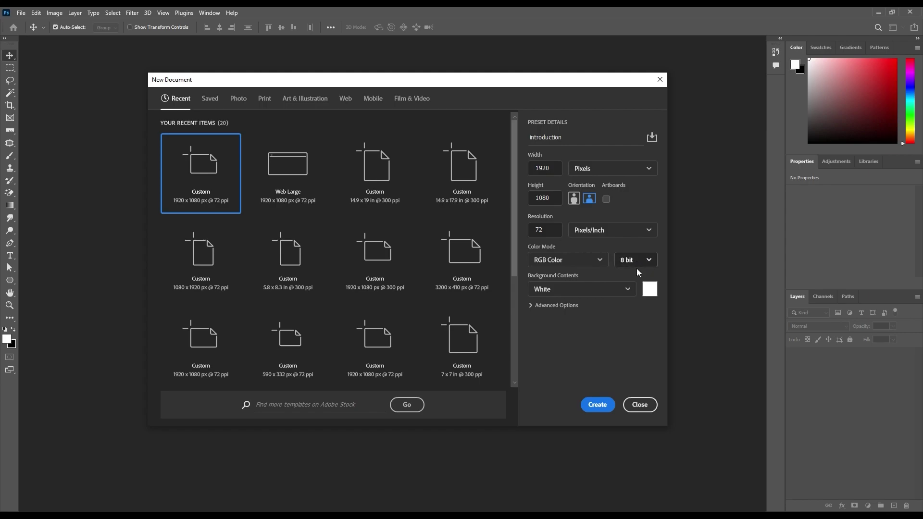
pyautogui.click(592, 289)
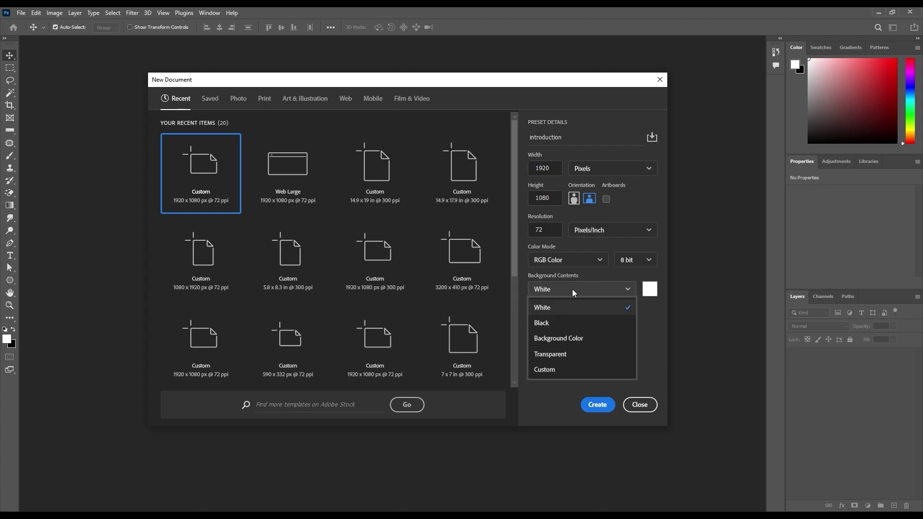
pyautogui.click(587, 287)
# Step: Pick a custom turquoise color for the new document's background
pyautogui.click(653, 291)
pyautogui.write('4dc6b3')
pyautogui.moveTo(570, 186); pyautogui.dragTo(574, 179)
pyautogui.click(684, 152)
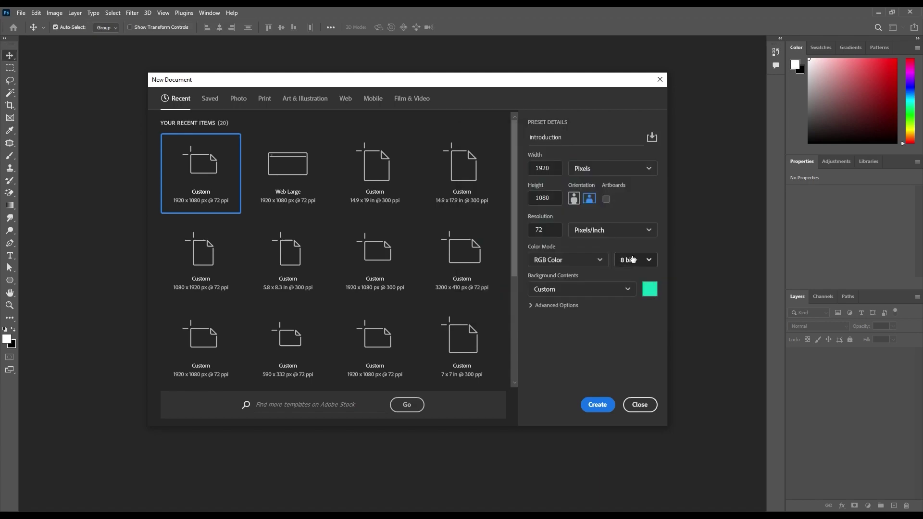
# Step: Set the background contents to White and create the document
pyautogui.click(625, 291)
pyautogui.click(579, 309)
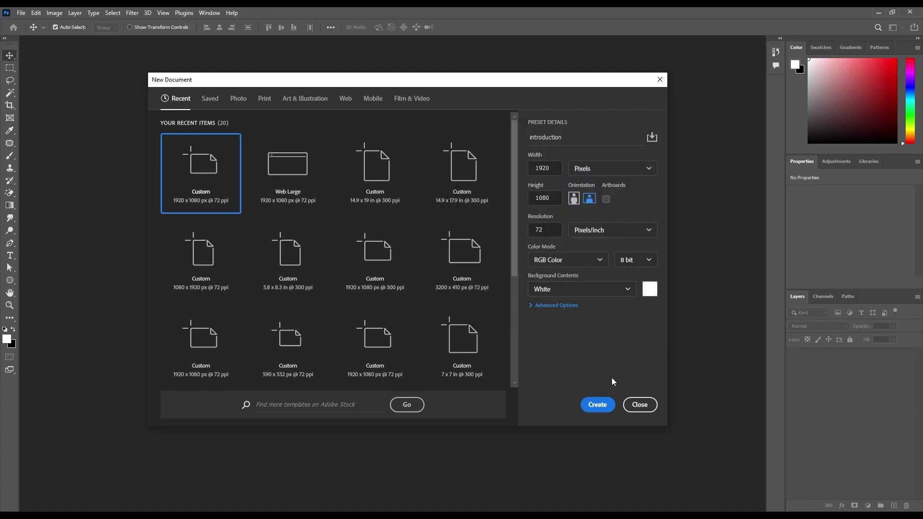
pyautogui.click(599, 405)
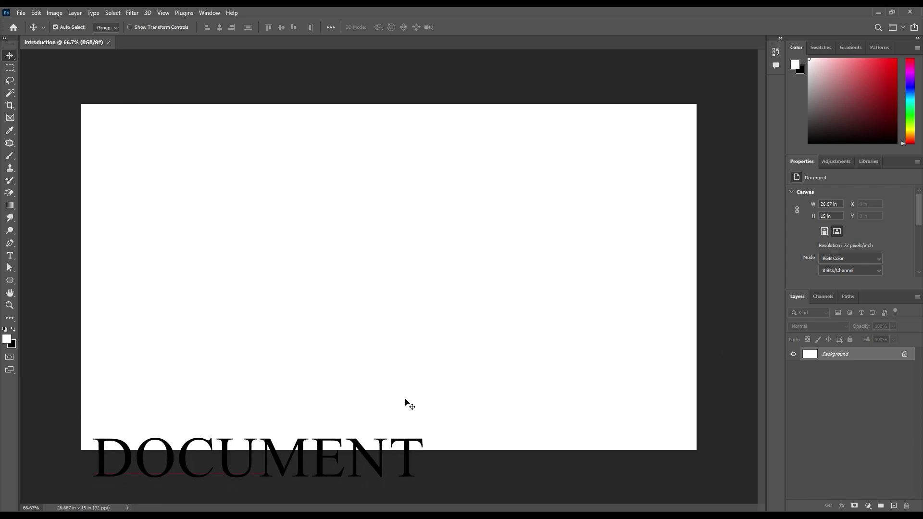
# Step: Open the mountain lake photo from the image folder as a separate document
pyautogui.moveTo(63, 42)
pyautogui.mouseDown()
pyautogui.moveTo(293, 190)
pyautogui.moveTo(192, 189)
pyautogui.moveTo(67, 39)
pyautogui.mouseUp()
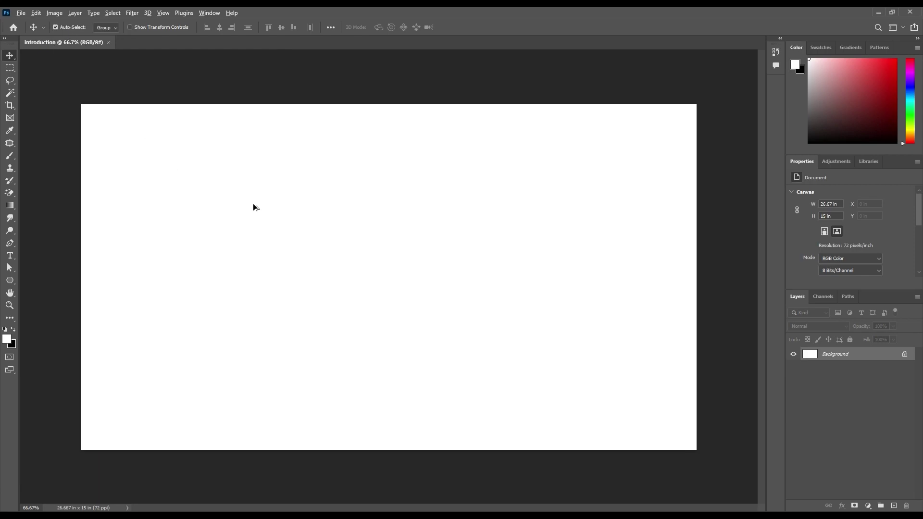
pyautogui.scroll(3, 253, 206)
pyautogui.scroll(-1, 254, 206)
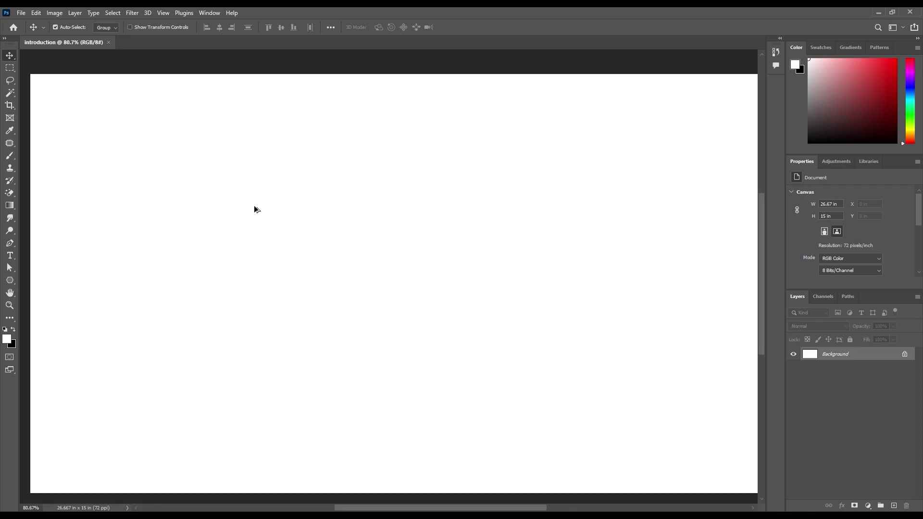
pyautogui.scroll(-2, 255, 203)
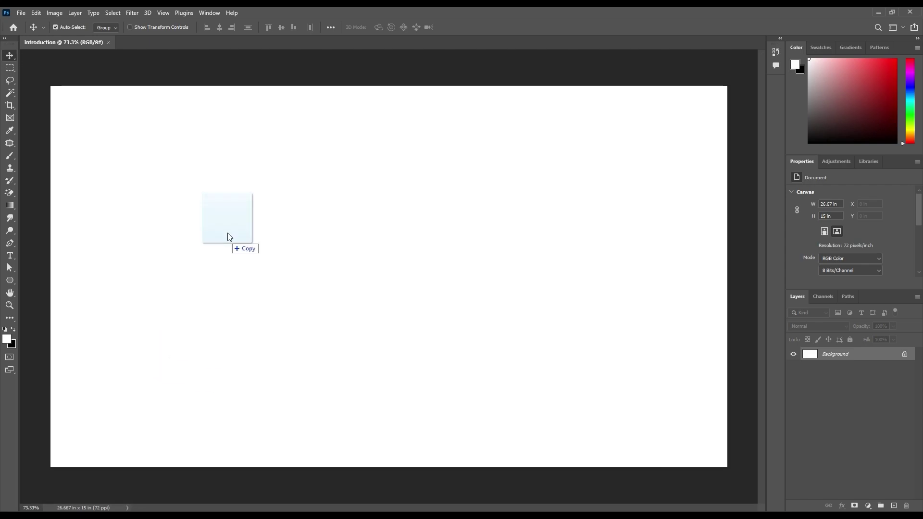
pyautogui.moveTo(226, 233); pyautogui.dragTo(130, 42)
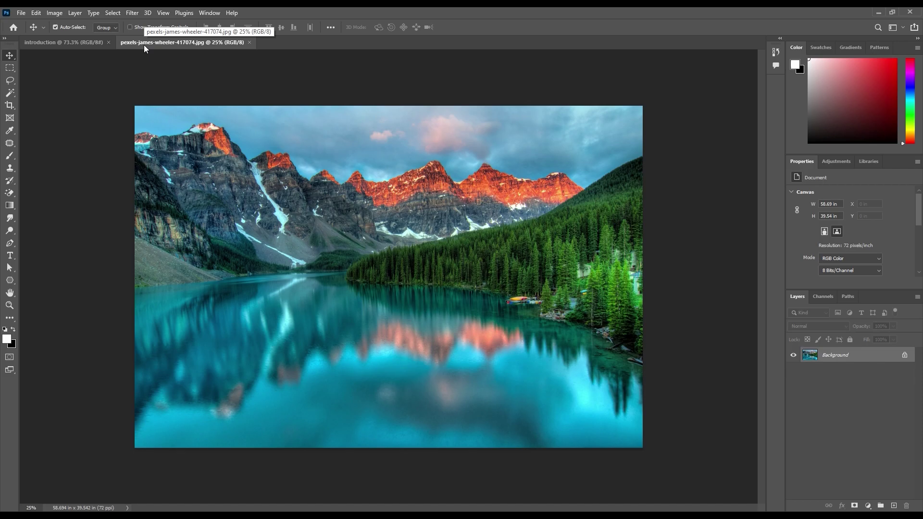
# Step: Switch between the introduction and lake photo documents, and open the forest landscape photo as another separate document
pyautogui.click(74, 43)
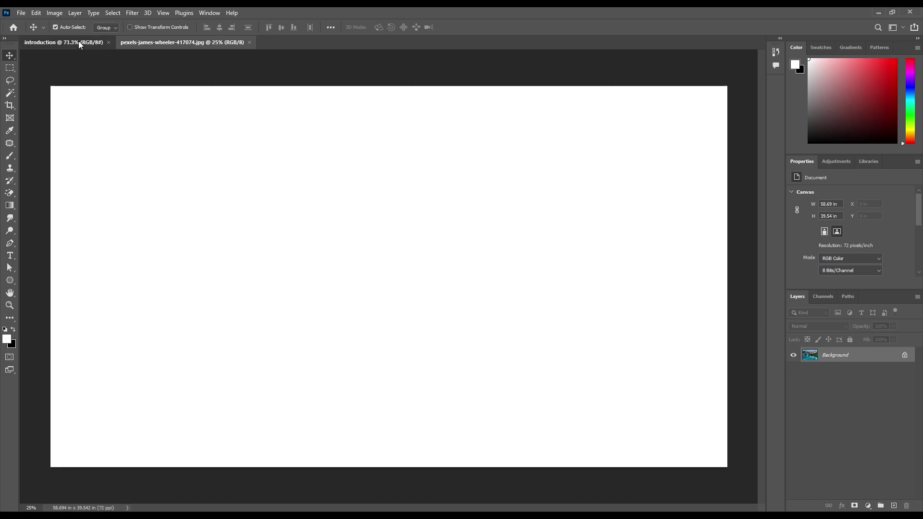
pyautogui.click(145, 39)
pyautogui.click(88, 41)
pyautogui.click(131, 39)
pyautogui.click(80, 41)
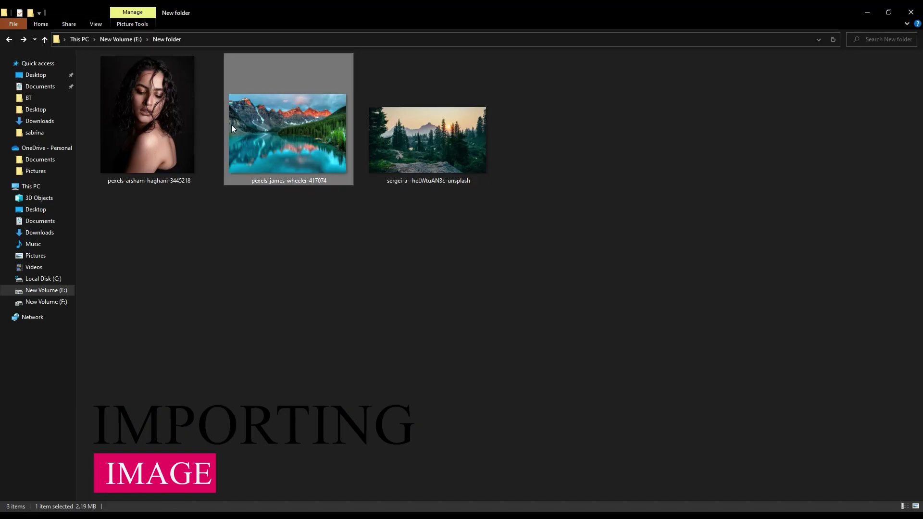
pyautogui.moveTo(412, 146); pyautogui.dragTo(288, 40)
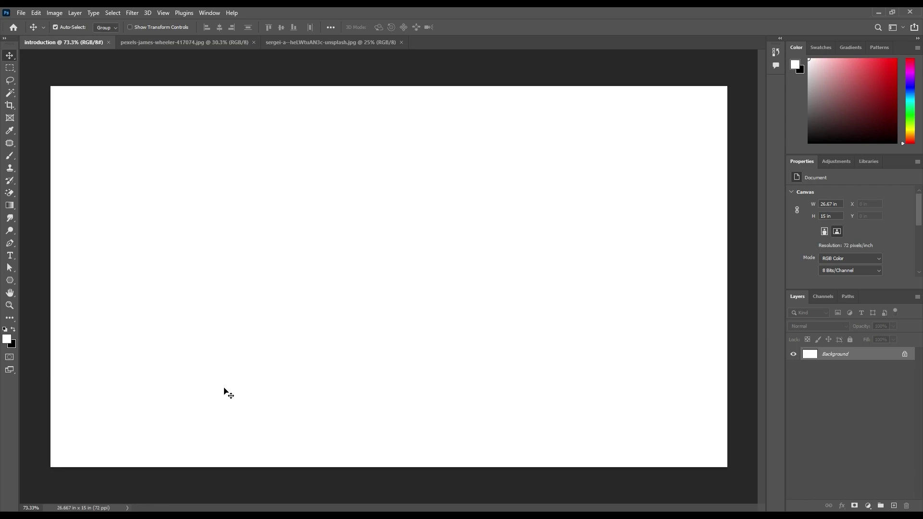
# Step: Place the woman's portrait photo from the image folder into the introduction document and move it to about X 2.06 in
pyautogui.click(152, 516)
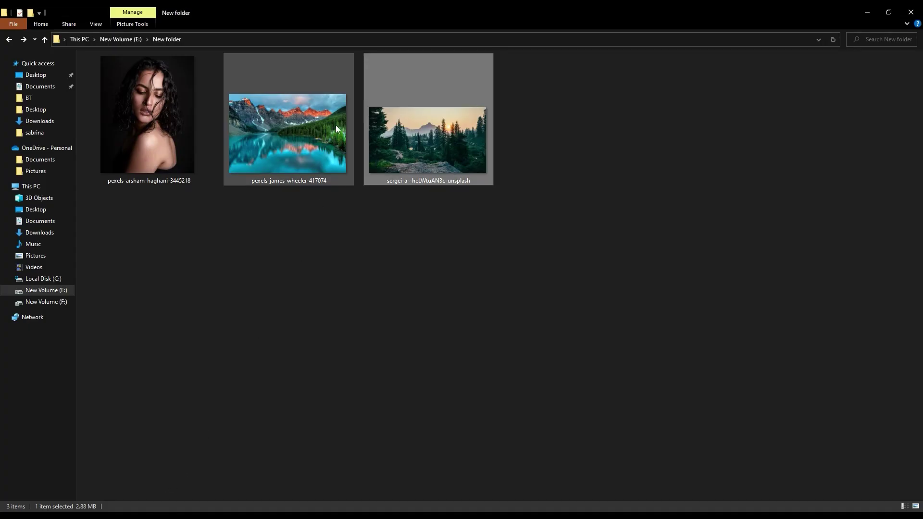
pyautogui.moveTo(189, 107); pyautogui.dragTo(321, 282)
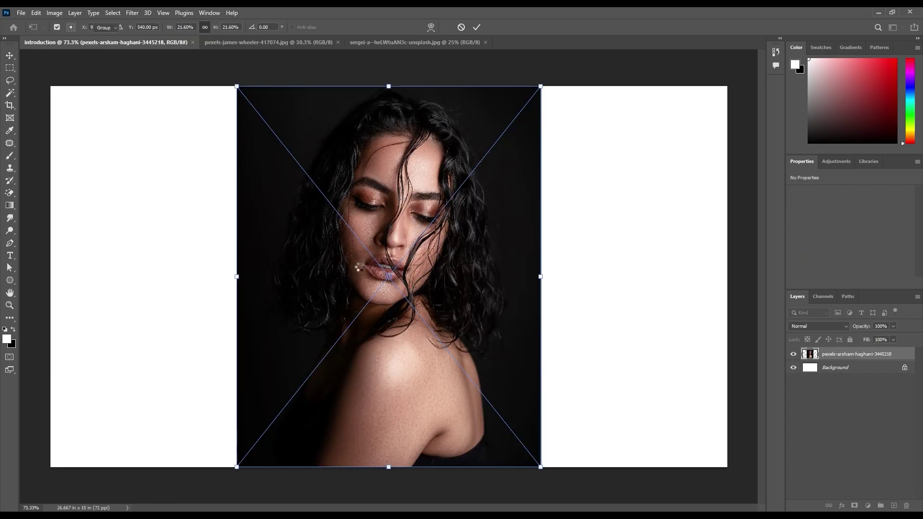
pyautogui.press('Return')
pyautogui.moveTo(384, 257); pyautogui.dragTo(250, 257)
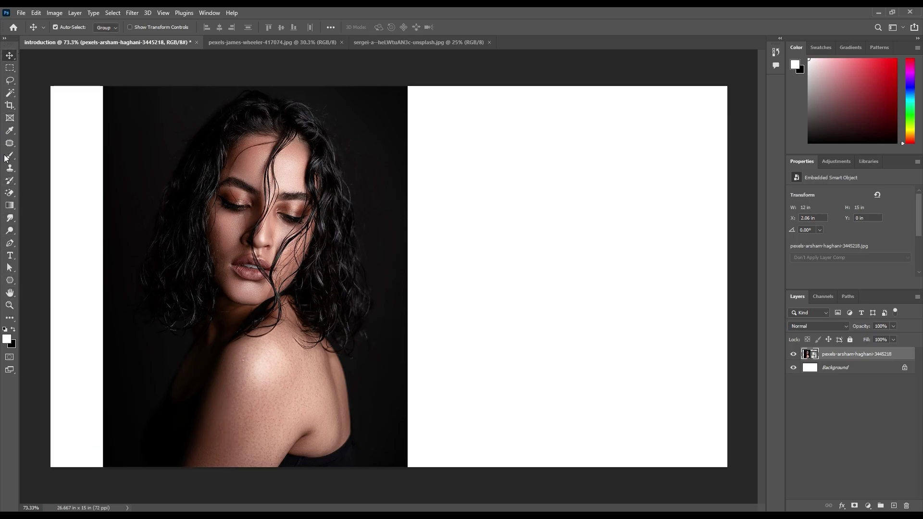
# Step: Switch the tools to a two-column layout and back to a single column
pyautogui.click(5, 38)
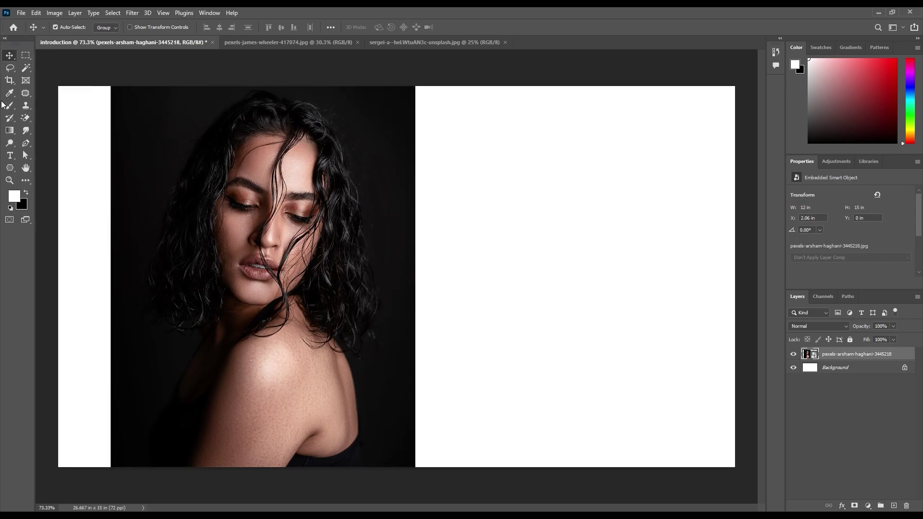
pyautogui.click(4, 38)
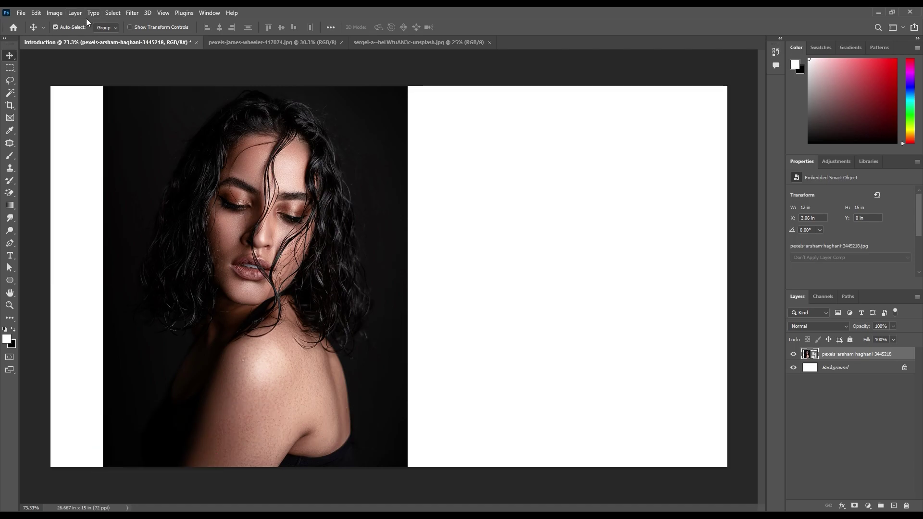
# Step: Add the white text "girl" over the portrait at 134 pt in NexaBlack, and review its font and anti-aliasing options
pyautogui.click(9, 255)
pyautogui.click(252, 221)
pyautogui.write('girl')
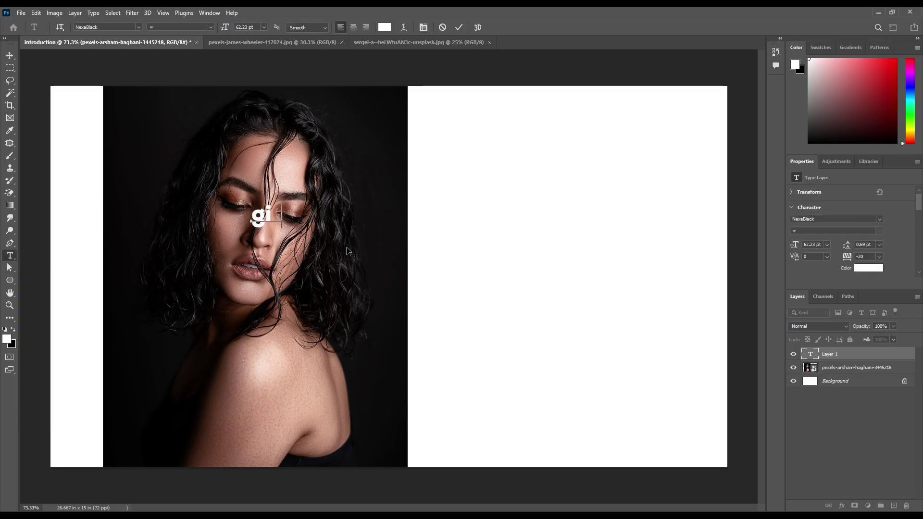
pyautogui.click(138, 28)
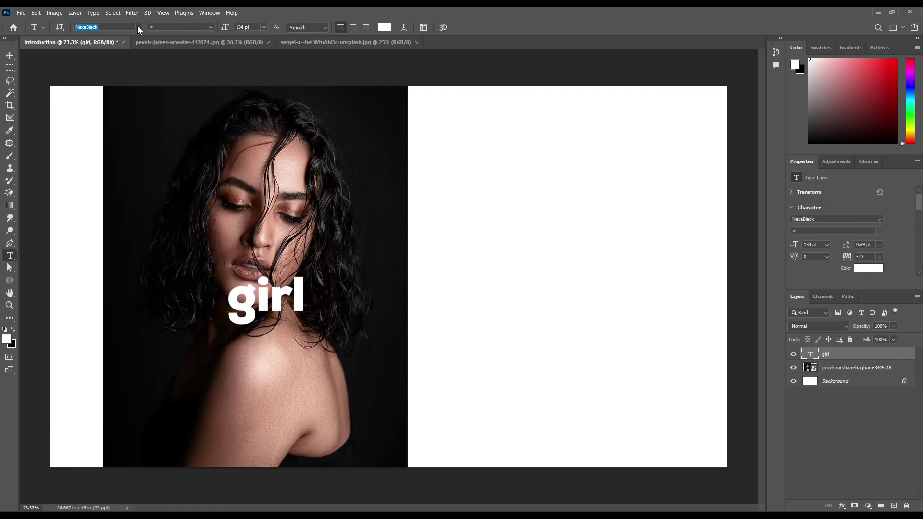
pyautogui.click(321, 28)
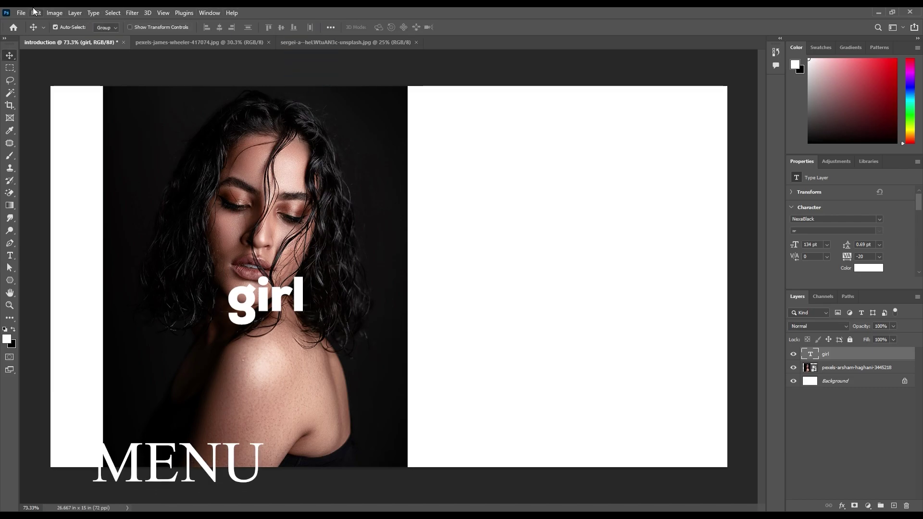
pyautogui.click(22, 13)
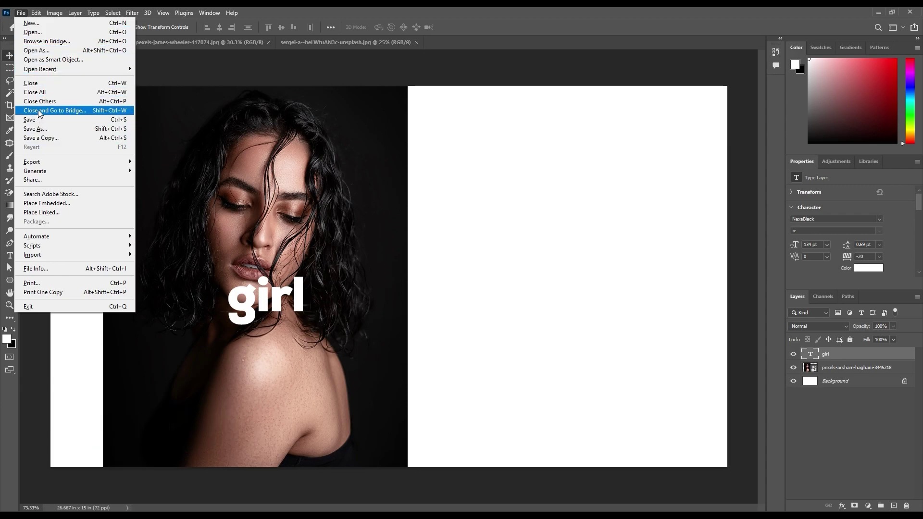
pyautogui.moveTo(137, 15)
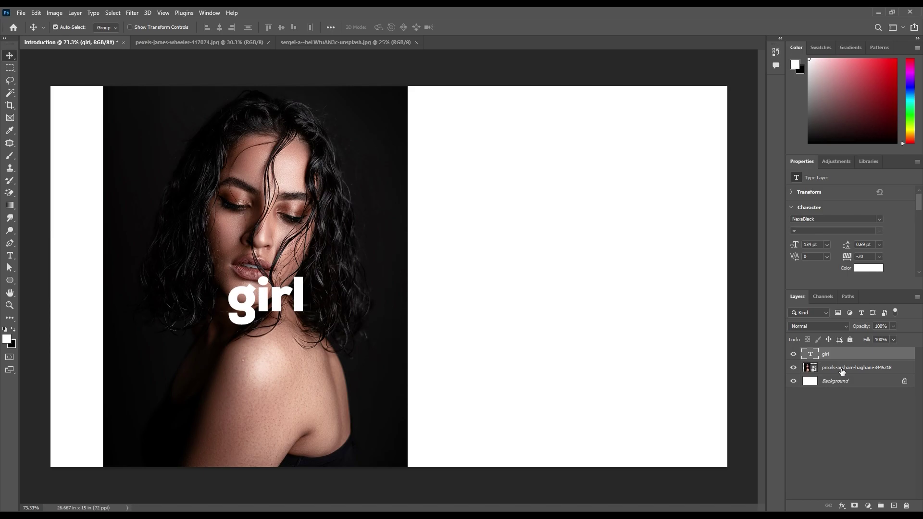
# Step: Move the portrait photo horizontally to about X 5.97 in, and move the "girl" text over the hair beside her neck
pyautogui.click(849, 383)
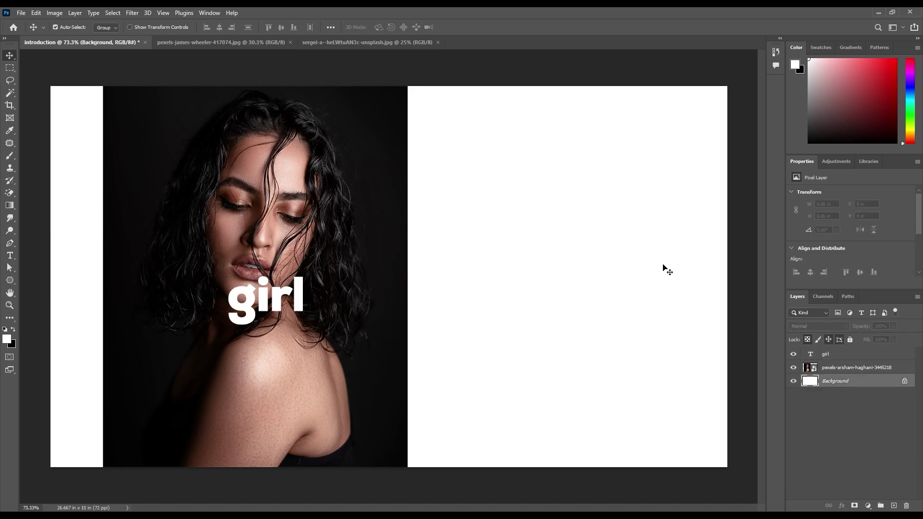
pyautogui.click(843, 369)
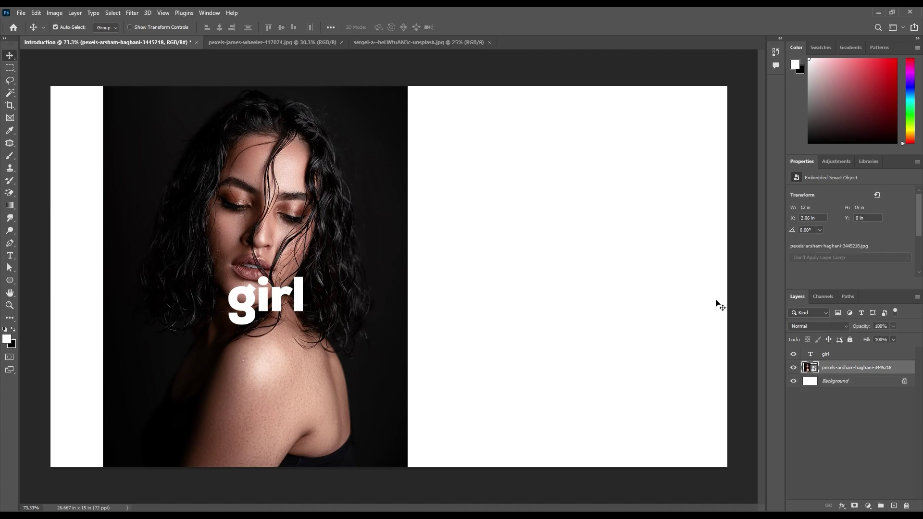
pyautogui.moveTo(317, 183); pyautogui.dragTo(414, 182)
pyautogui.click(843, 358)
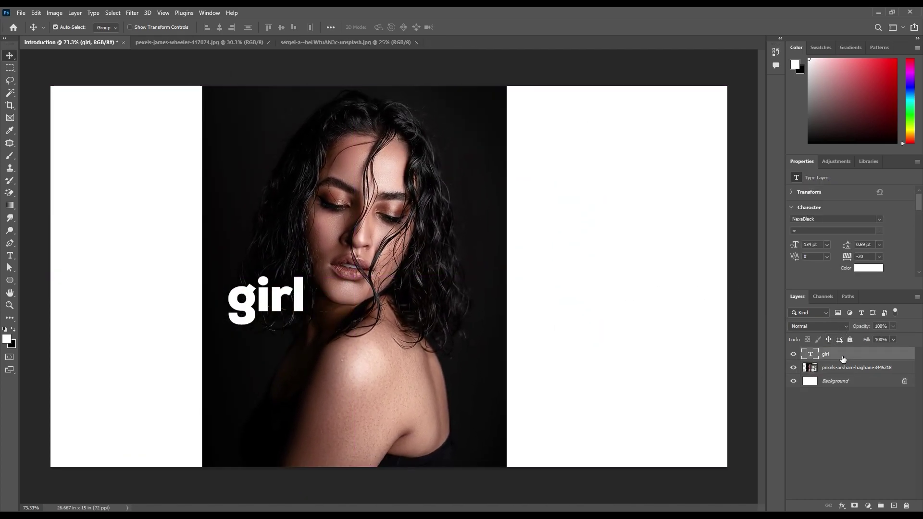
pyautogui.moveTo(296, 295)
pyautogui.mouseDown()
pyautogui.moveTo(509, 277)
pyautogui.moveTo(447, 289)
pyautogui.moveTo(444, 306)
pyautogui.moveTo(456, 297)
pyautogui.mouseUp()
# Step: Review the blending modes for the "girl" layer, keeping Normal, and view the document's color channels
pyautogui.click(836, 326)
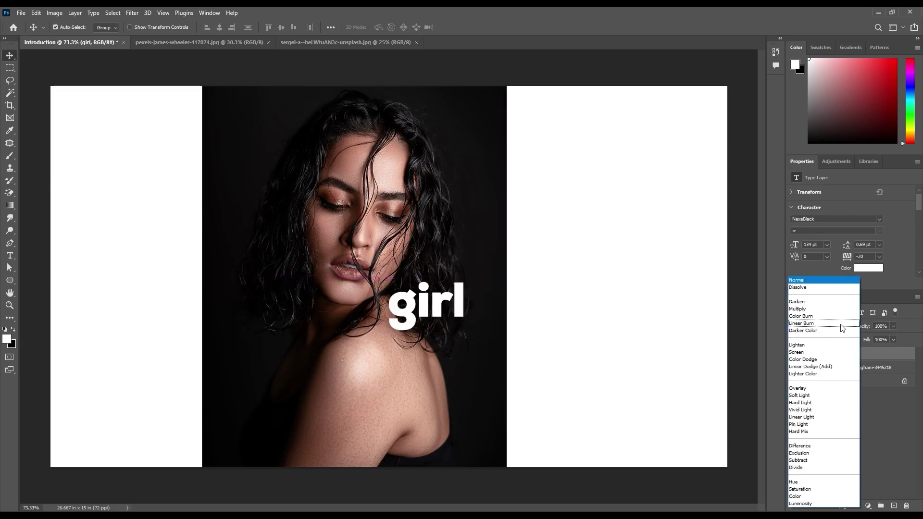
pyautogui.click(833, 283)
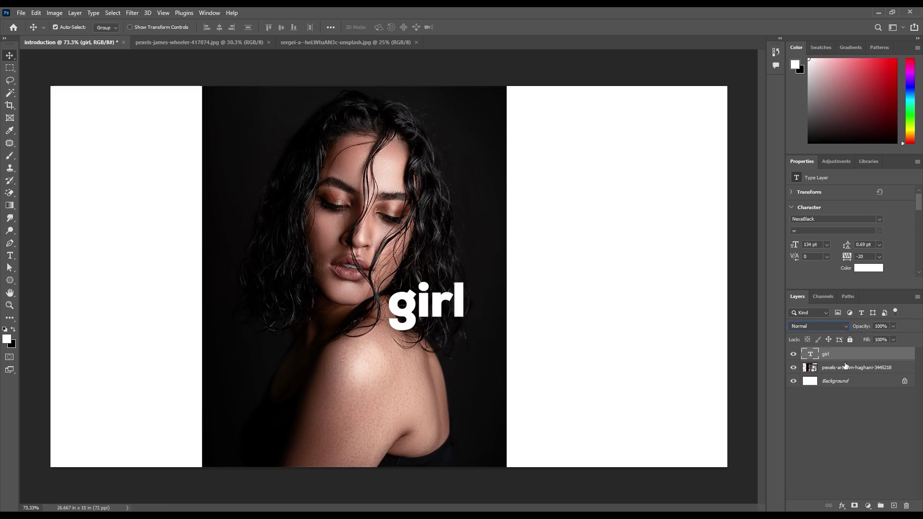
pyautogui.click(827, 299)
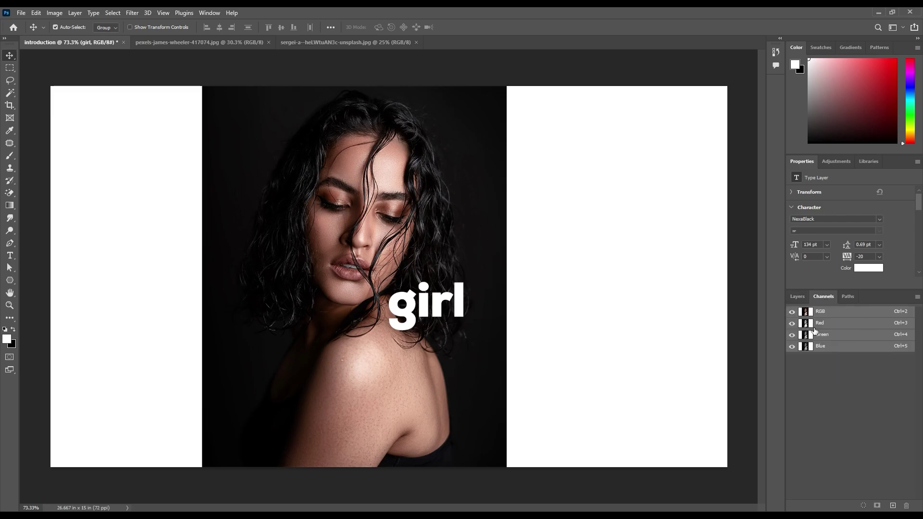
pyautogui.click(798, 297)
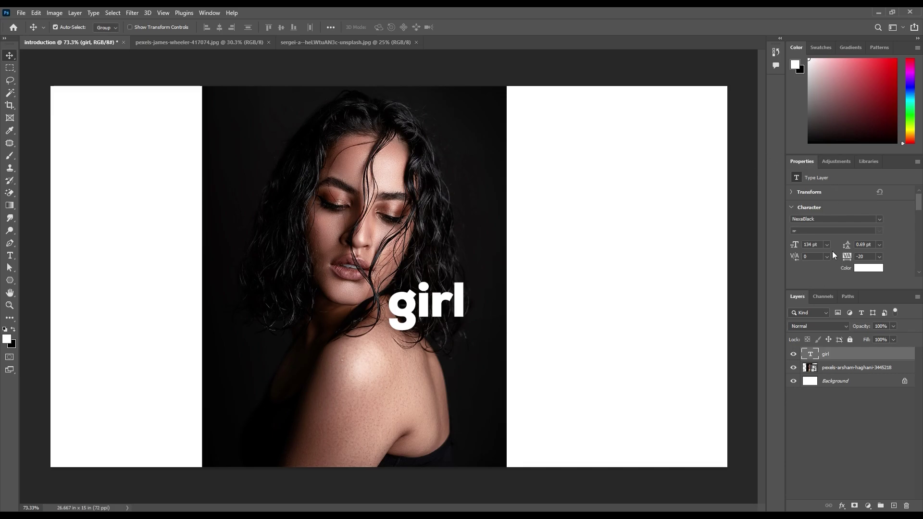
# Step: Compare the properties of the portrait and text layers, and recolor the "girl" text dark red
pyautogui.click(827, 368)
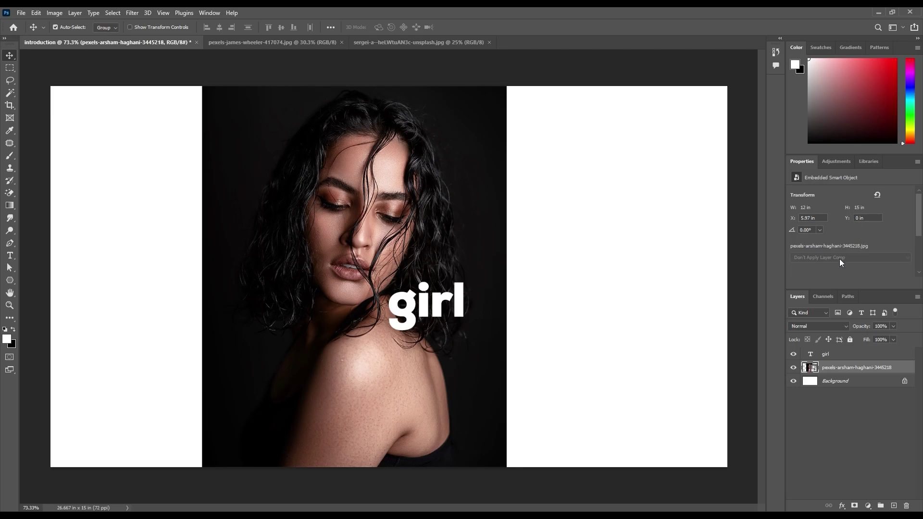
pyautogui.click(825, 354)
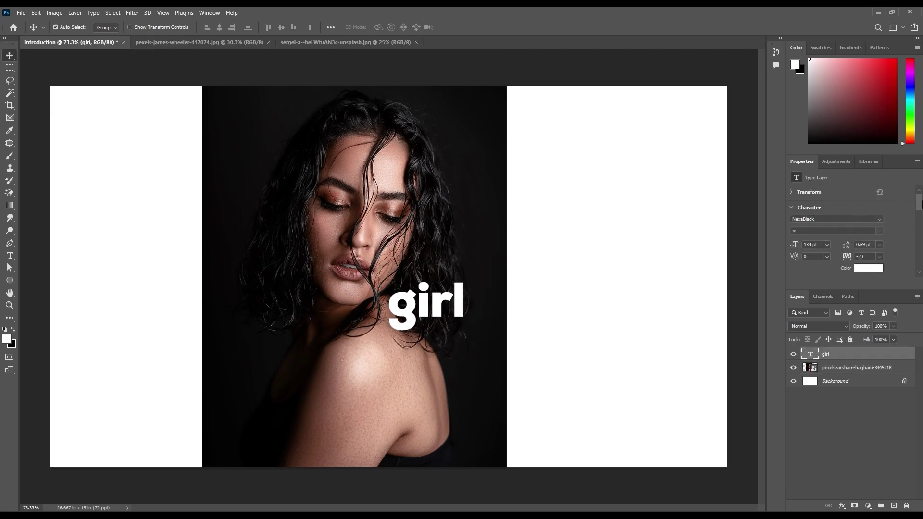
pyautogui.moveTo(920, 208); pyautogui.dragTo(919, 212)
pyautogui.click(876, 241)
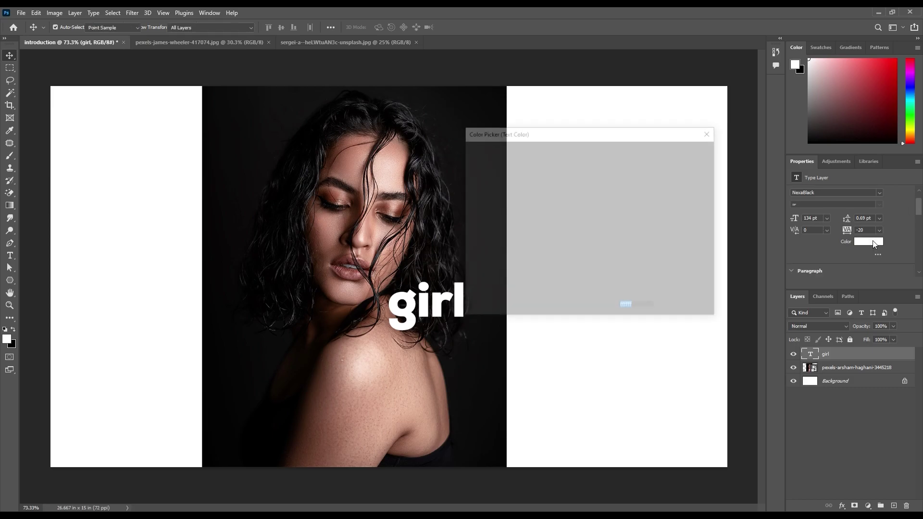
pyautogui.click(588, 179)
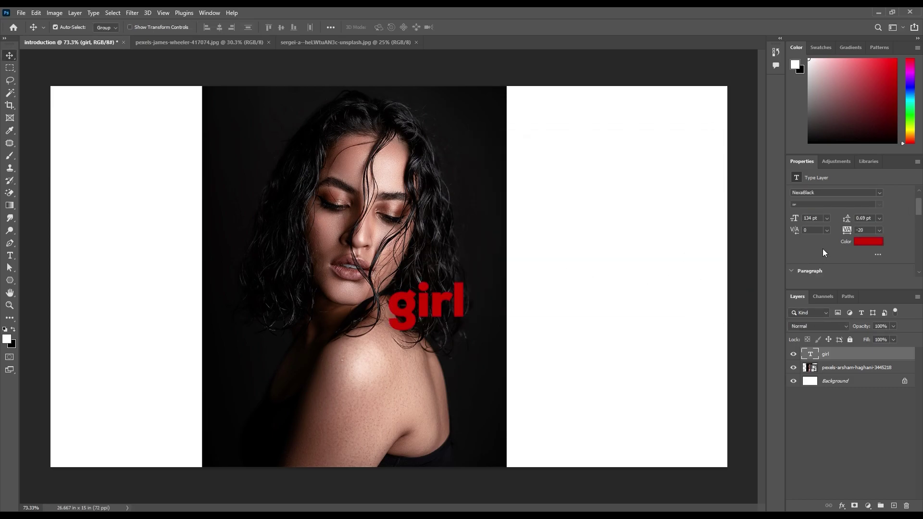
pyautogui.moveTo(920, 211); pyautogui.dragTo(919, 201)
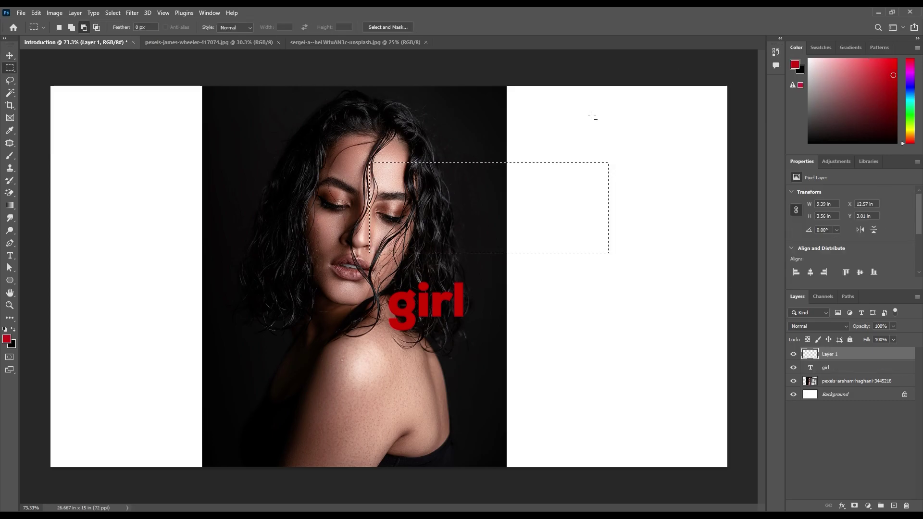
# Step: Fill the rectangular selection on Layer 1 with blue, and move the deselected rectangle to about X 15.26 in, Y 3.53 in
pyautogui.click(909, 87)
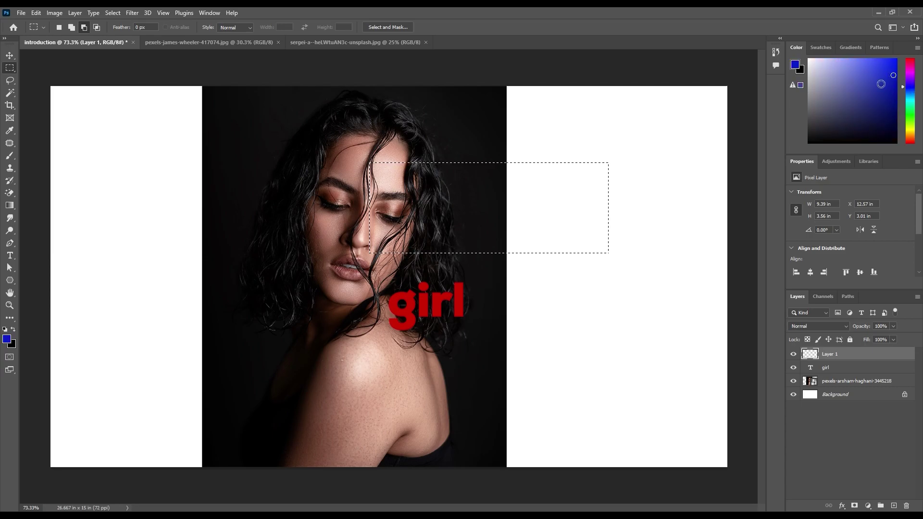
pyautogui.hotkey('ctrl', 'd')
pyautogui.press('v')
pyautogui.moveTo(551, 205); pyautogui.dragTo(620, 218)
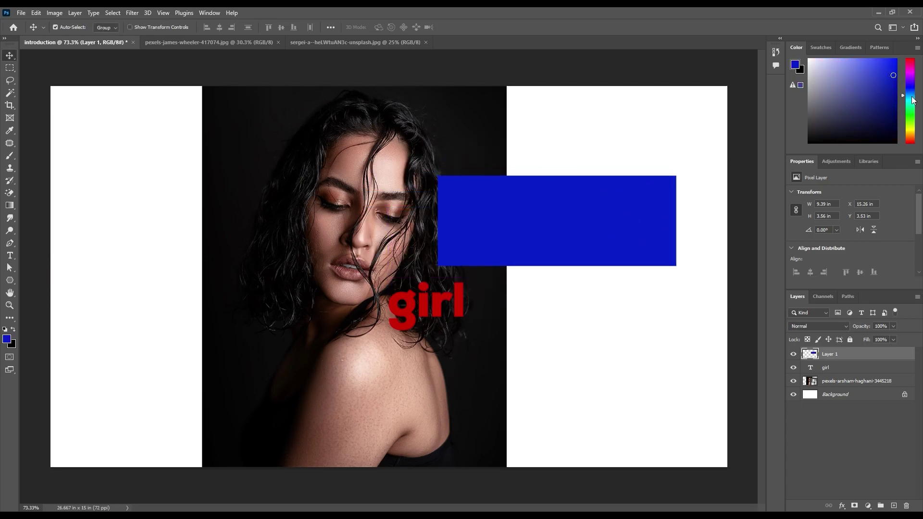
# Step: Recolor the blue rectangle bright green, and move it horizontally to about X 15.88 in
pyautogui.click(911, 105)
pyautogui.keyDown('ctrl'); pyautogui.click(807, 355); pyautogui.keyUp('ctrl')
pyautogui.hotkey('alt', 'BackSpace')
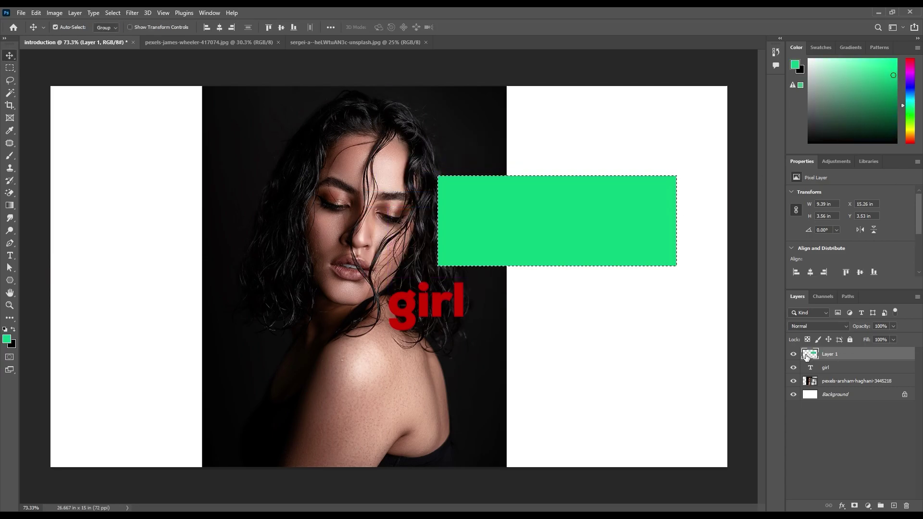
pyautogui.hotkey('ctrl', 'd')
pyautogui.moveTo(642, 252); pyautogui.dragTo(658, 252)
# Step: Try several recent color swatches as the foreground color, ending with yellow
pyautogui.click(821, 48)
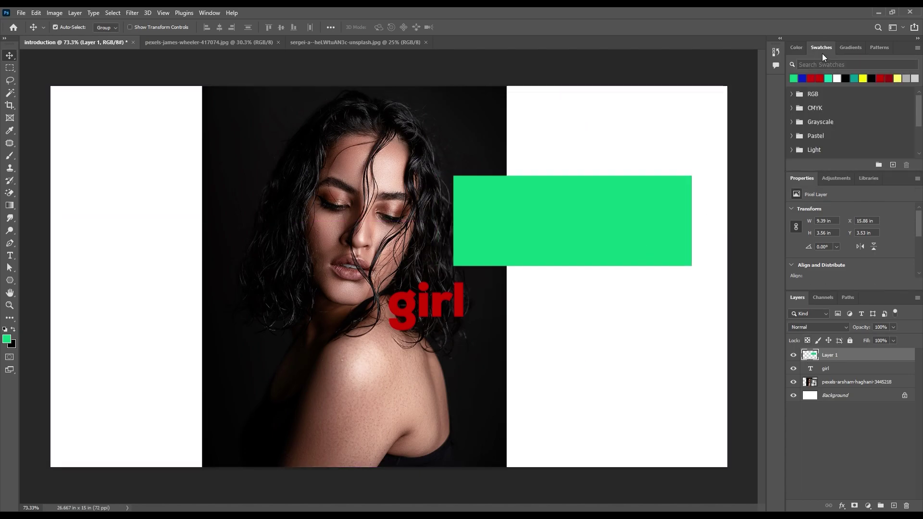
pyautogui.click(801, 77)
pyautogui.click(819, 78)
pyautogui.click(827, 78)
pyautogui.click(836, 78)
pyautogui.click(862, 78)
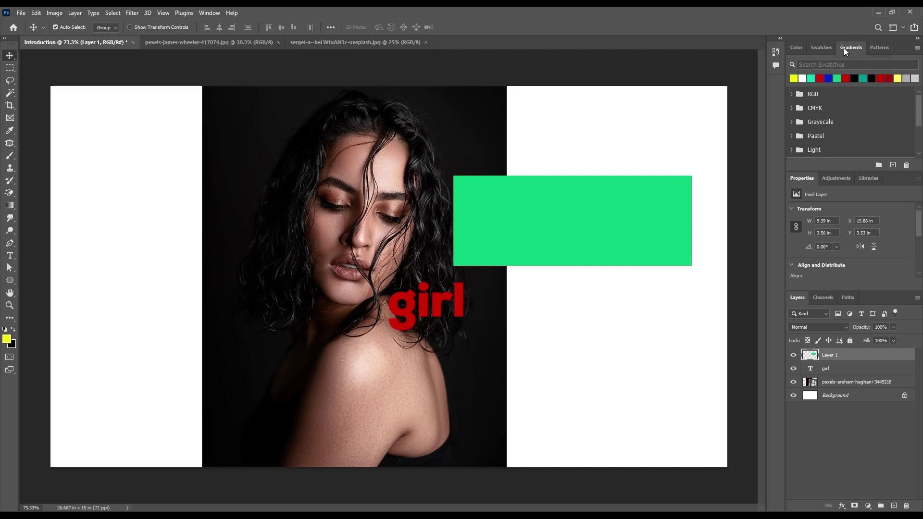
# Step: Try a pale pink gradient fill on the green rectangle, and undo it
pyautogui.click(845, 48)
pyautogui.click(810, 79)
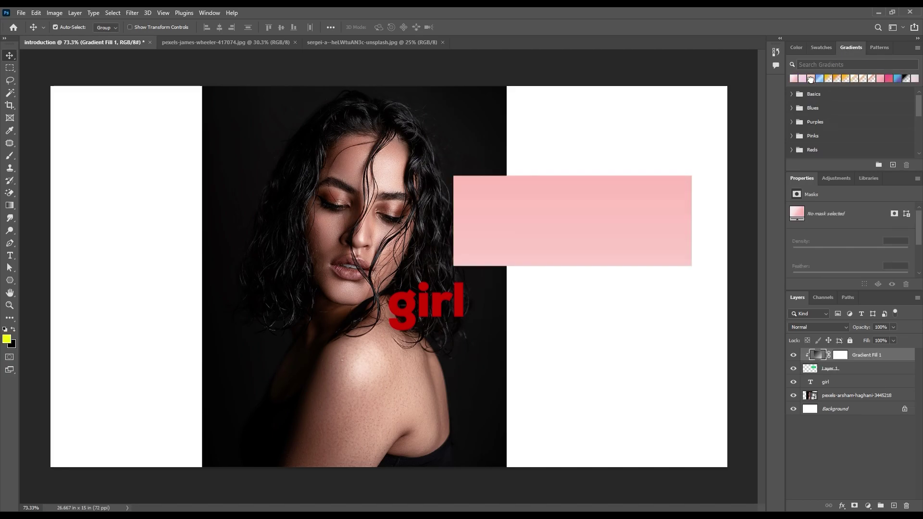
pyautogui.hotkey('ctrl', 'z')
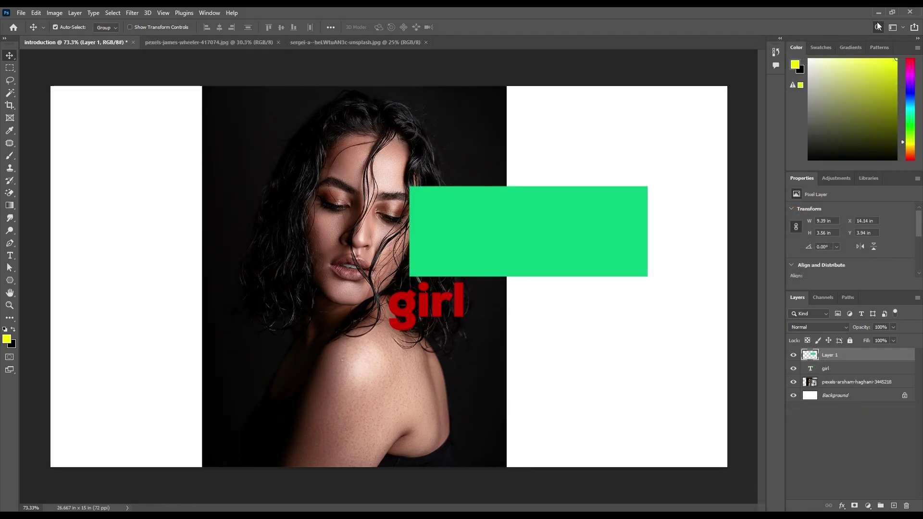
# Step: Search the application for "crop tool" and activate the Crop tool from the results
pyautogui.click(877, 25)
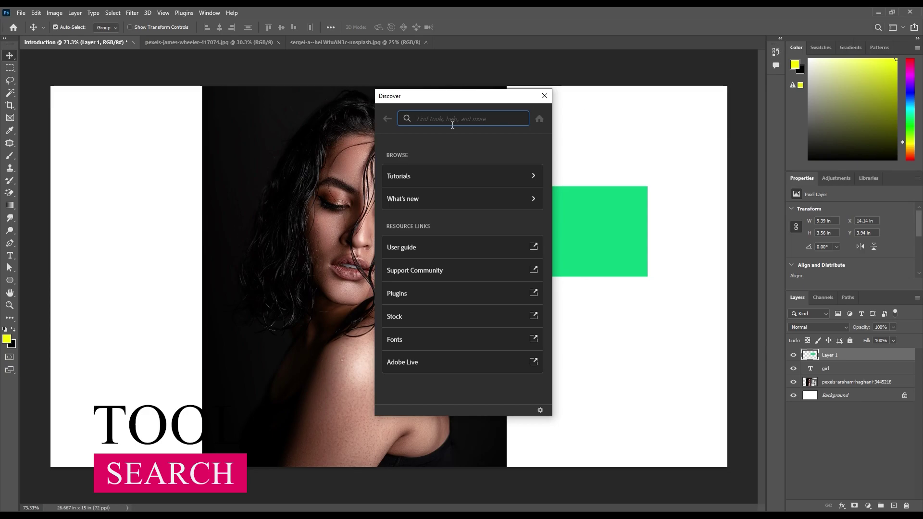
pyautogui.write('crop t')
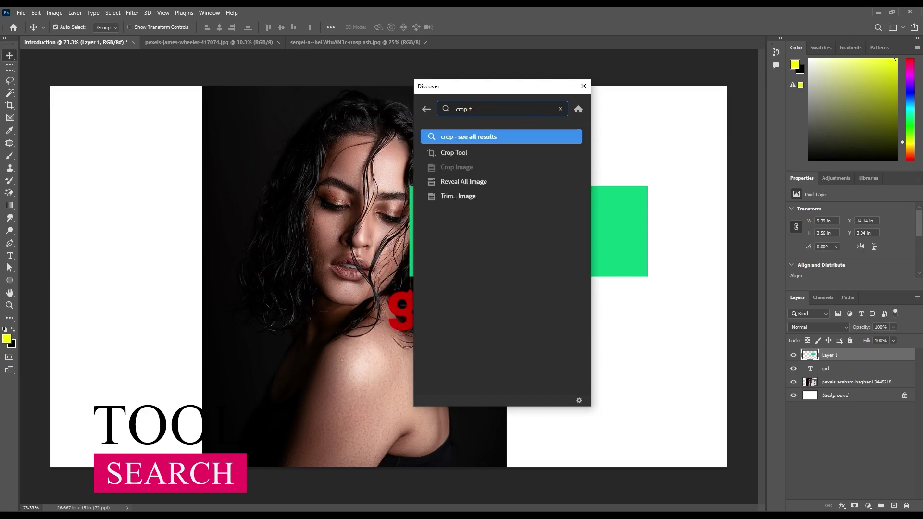
pyautogui.write('ool')
pyautogui.click(461, 152)
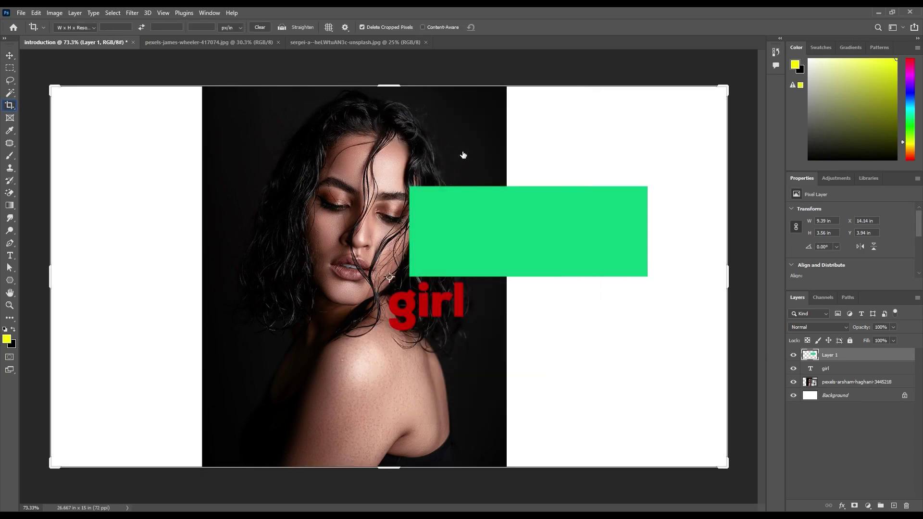
# Step: Crop the canvas to the edges of the portrait photo, about 12 by 15 in
pyautogui.moveTo(728, 270); pyautogui.dragTo(616, 271)
pyautogui.moveTo(161, 284); pyautogui.dragTo(236, 287)
pyautogui.doubleClick(352, 272)
# Step: Try moving the green rectangle down over the woman's shoulder, and undo the move
pyautogui.click(10, 55)
pyautogui.moveTo(488, 204); pyautogui.dragTo(370, 331)
pyautogui.hotkey('ctrl', 'z')
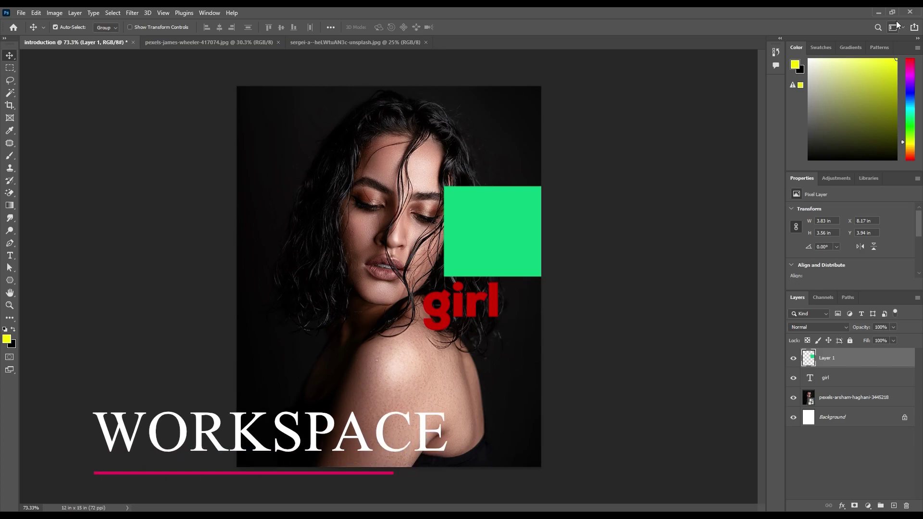
# Step: Switch to the Painting workspace, draw yellow glasses around the woman's eyes with the 30 px Pencil tool, and return to the Essentials workspace
pyautogui.click(897, 25)
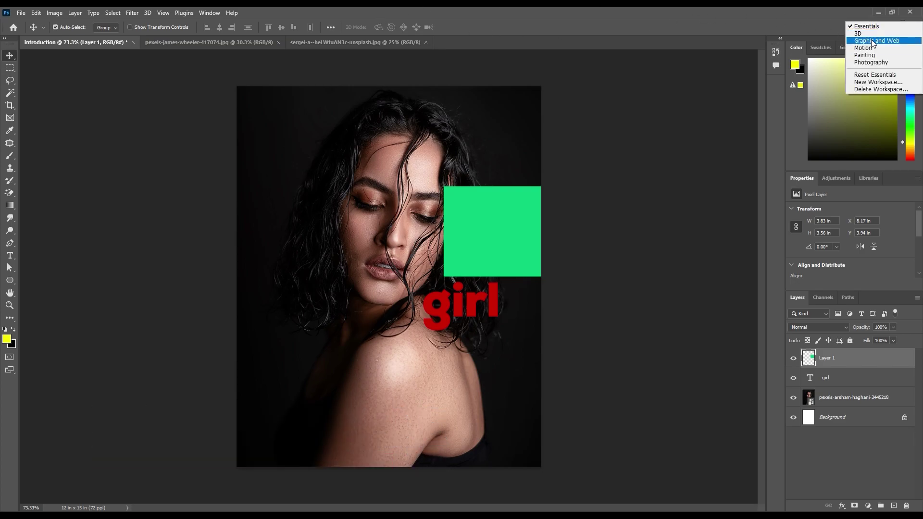
pyautogui.click(873, 56)
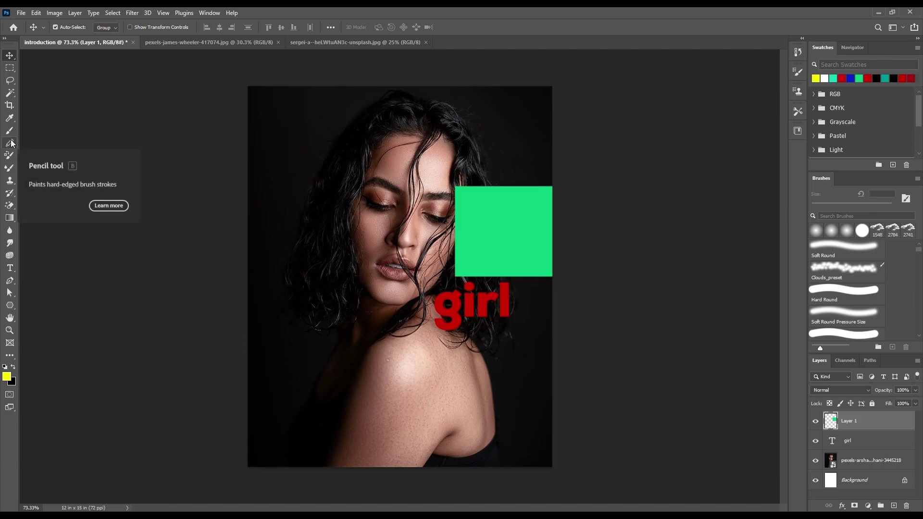
pyautogui.moveTo(387, 182)
pyautogui.mouseDown()
pyautogui.moveTo(377, 186)
pyautogui.moveTo(408, 208)
pyautogui.moveTo(435, 188)
pyautogui.mouseUp()
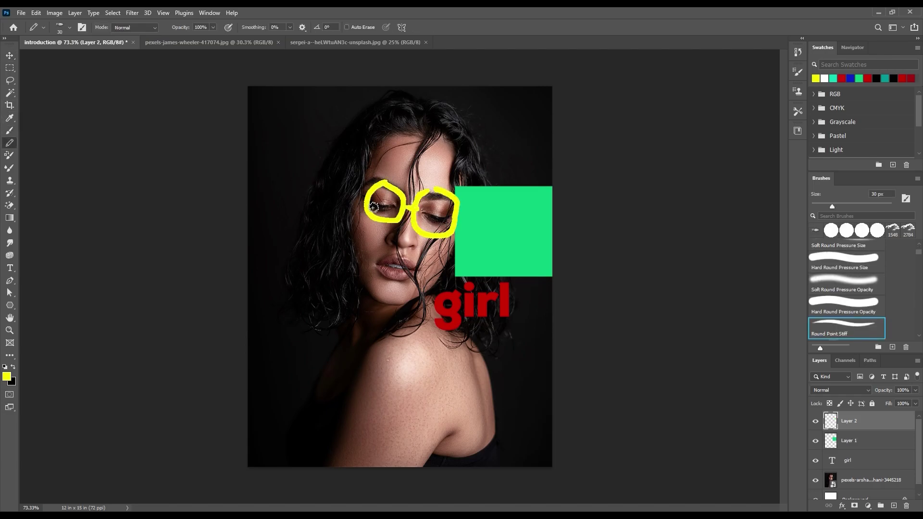
pyautogui.moveTo(363, 199); pyautogui.dragTo(333, 181)
pyautogui.click(892, 27)
pyautogui.click(853, 63)
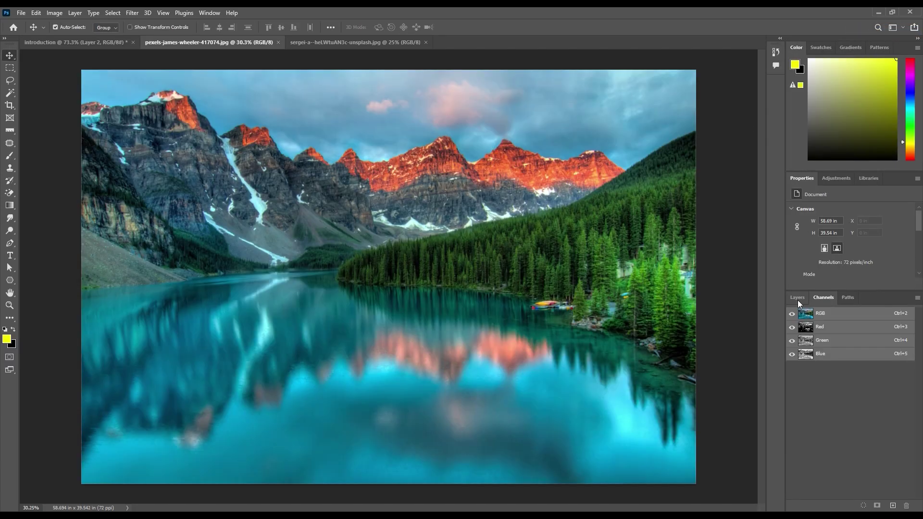
# Step: Float the Layers panel and dock it back beside Channels and Paths, and try undocking the forest photo's window
pyautogui.moveTo(797, 300); pyautogui.dragTo(556, 197)
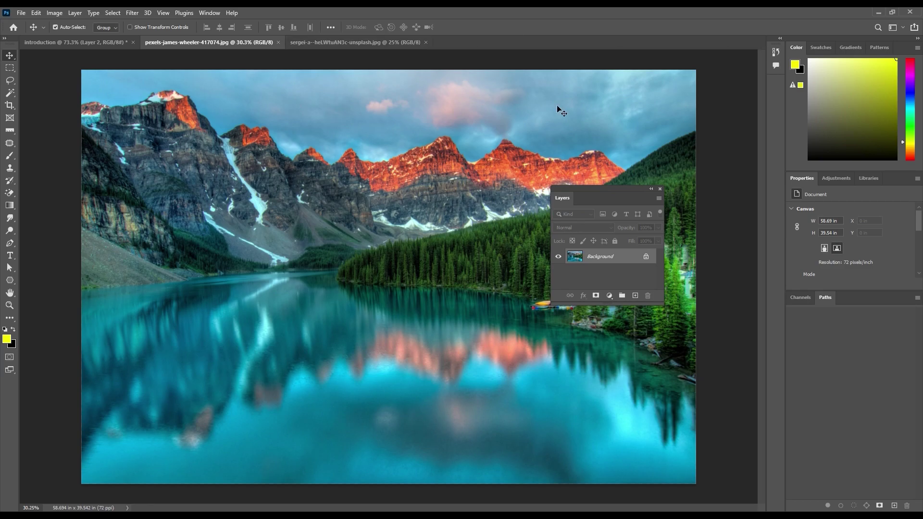
pyautogui.moveTo(381, 42)
pyautogui.mouseDown()
pyautogui.moveTo(382, 86)
pyautogui.moveTo(336, 153)
pyautogui.moveTo(388, 43)
pyautogui.mouseUp()
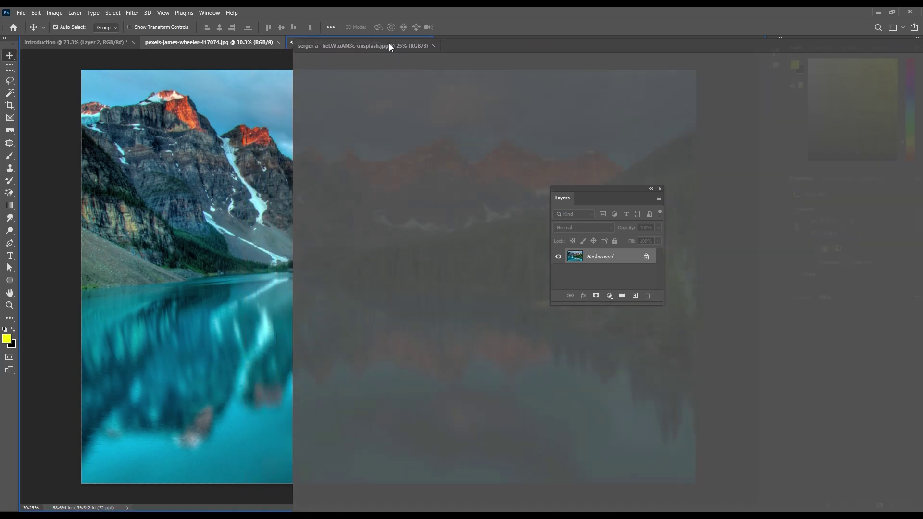
pyautogui.moveTo(389, 43); pyautogui.dragTo(388, 43)
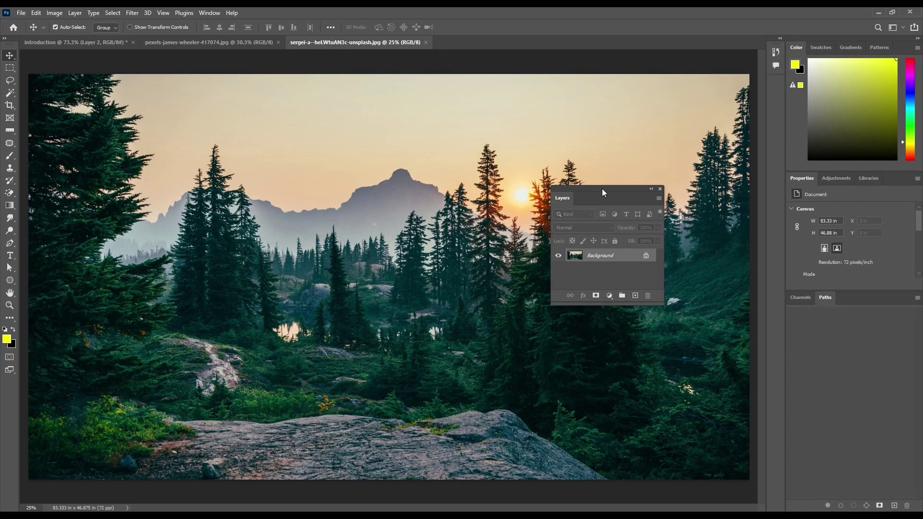
pyautogui.moveTo(601, 188); pyautogui.dragTo(806, 296)
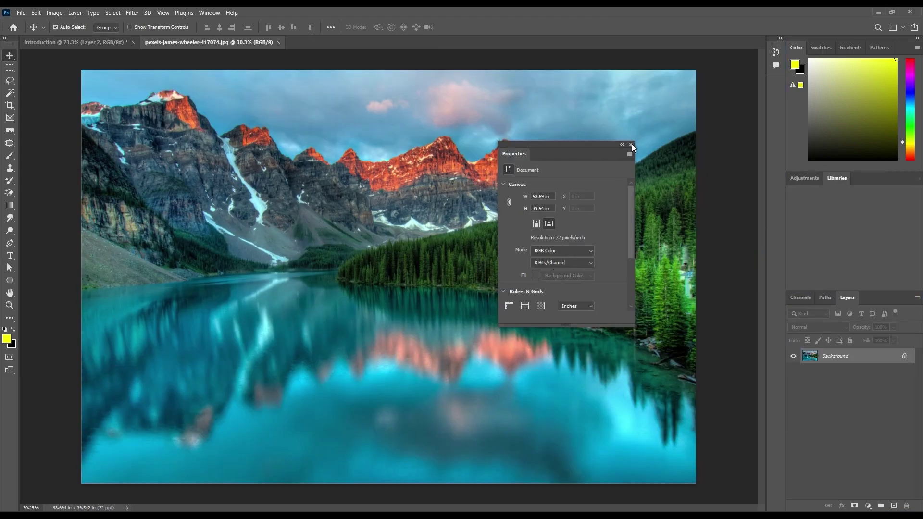
# Step: Close the floating Properties panel, and undock and close the Channels panel
pyautogui.click(630, 144)
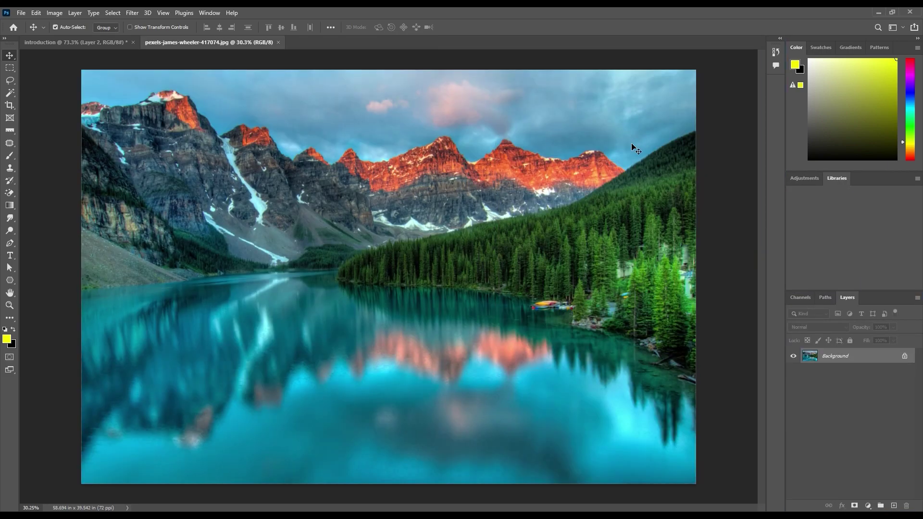
pyautogui.moveTo(800, 298); pyautogui.dragTo(594, 252)
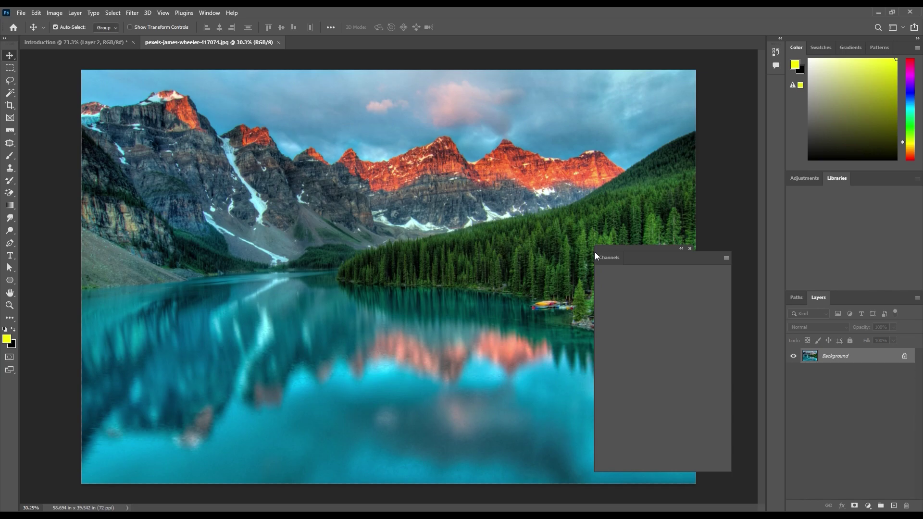
pyautogui.click(690, 250)
# Step: Reset the Essentials workspace to its default panel arrangement
pyautogui.click(209, 13)
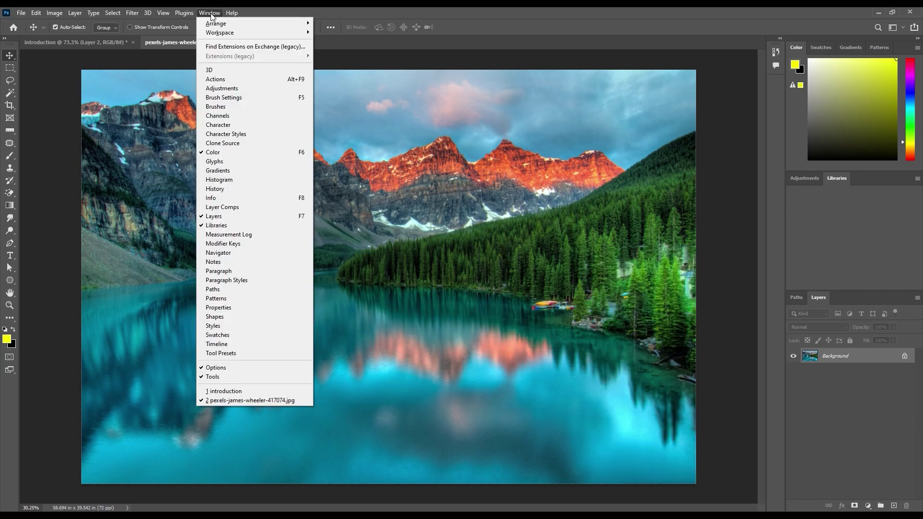
pyautogui.moveTo(229, 35)
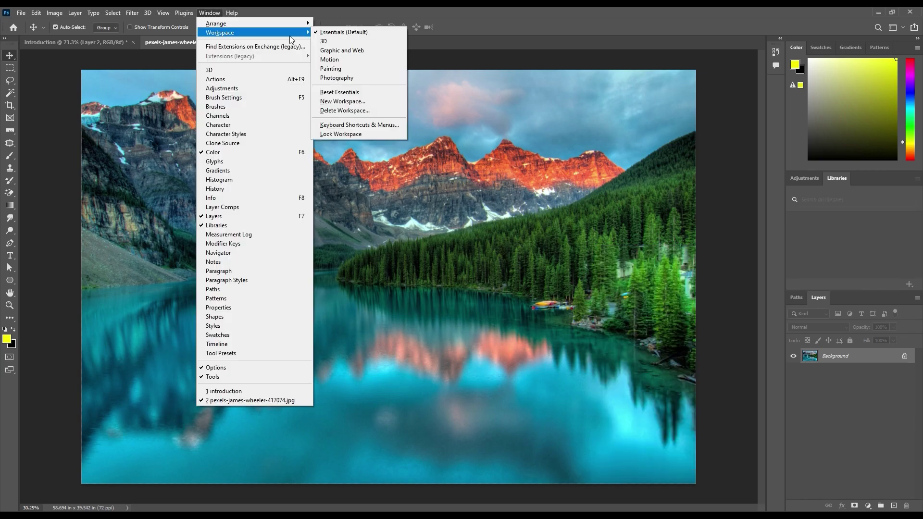
pyautogui.click(360, 94)
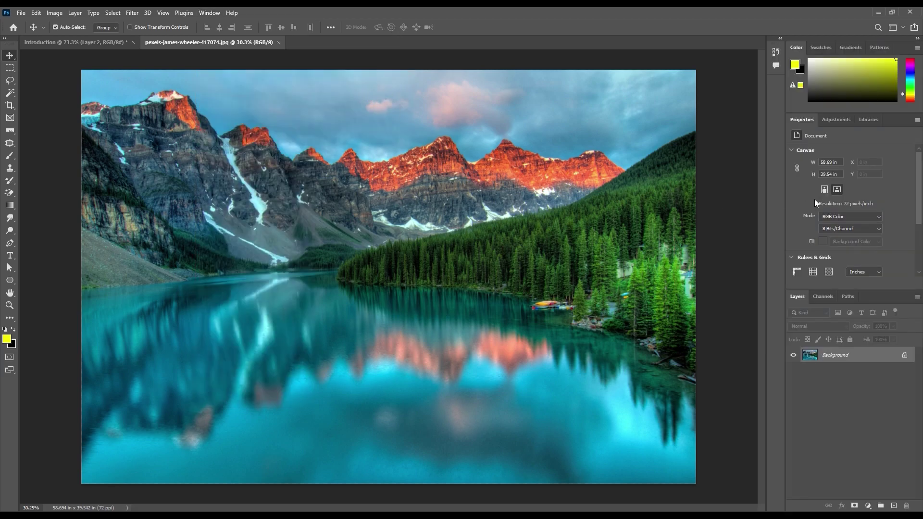
# Step: Check the Channels, Paths and Layers panels, and increase the height of the Color panel above Properties
pyautogui.click(822, 296)
pyautogui.click(847, 296)
pyautogui.click(801, 297)
pyautogui.moveTo(837, 112); pyautogui.dragTo(836, 154)
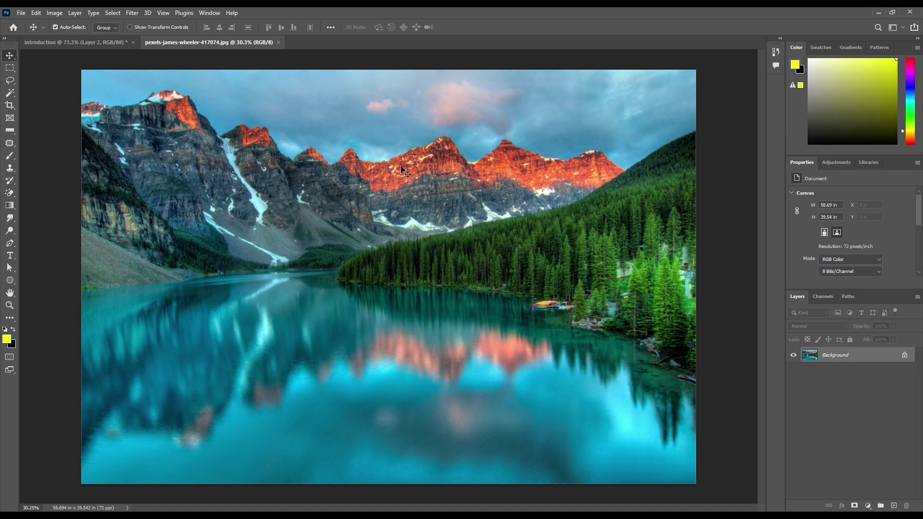